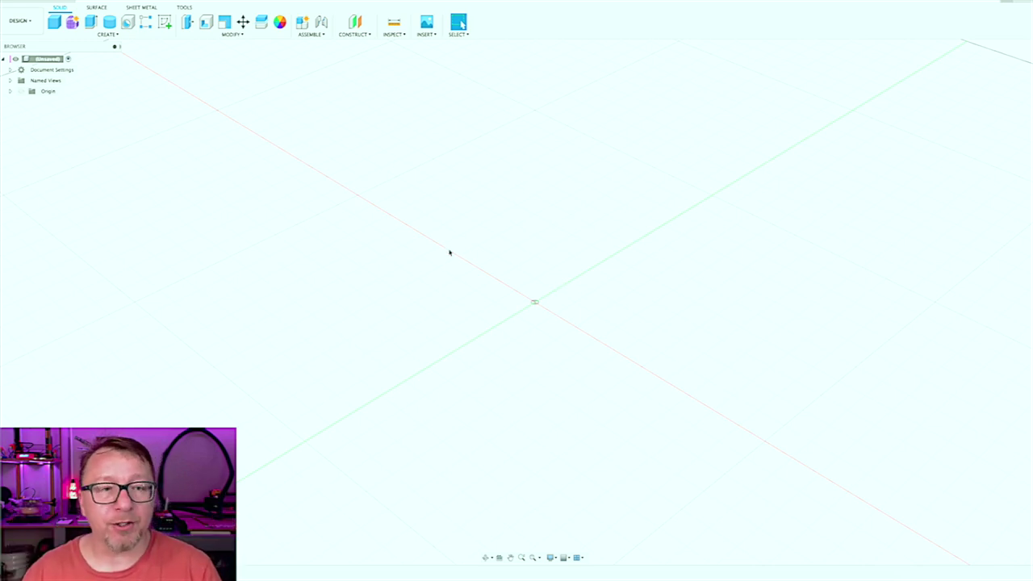
Step: Create a new sketch placed on the chosen origin plane
click(165, 22)
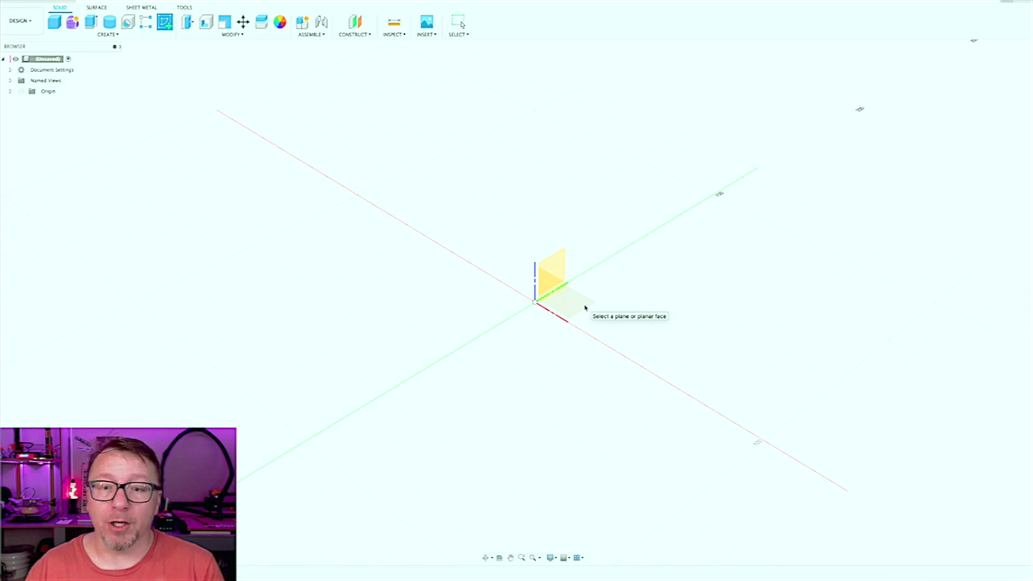
click(585, 308)
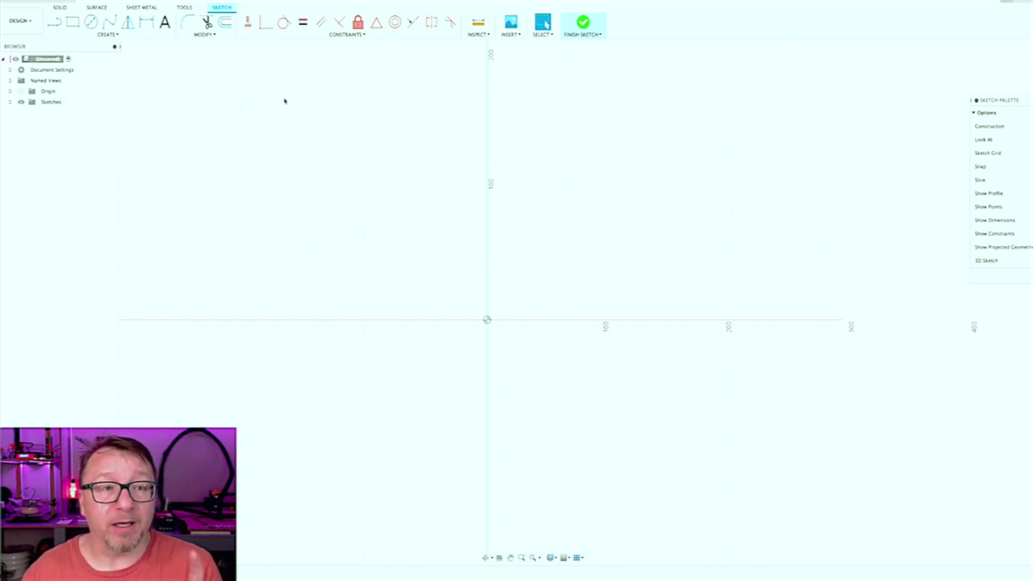
Step: Draw a 5-edge circumscribed polygon at the origin, sized 25 mm, with a point facing up
click(106, 35)
mouse_move(112, 83)
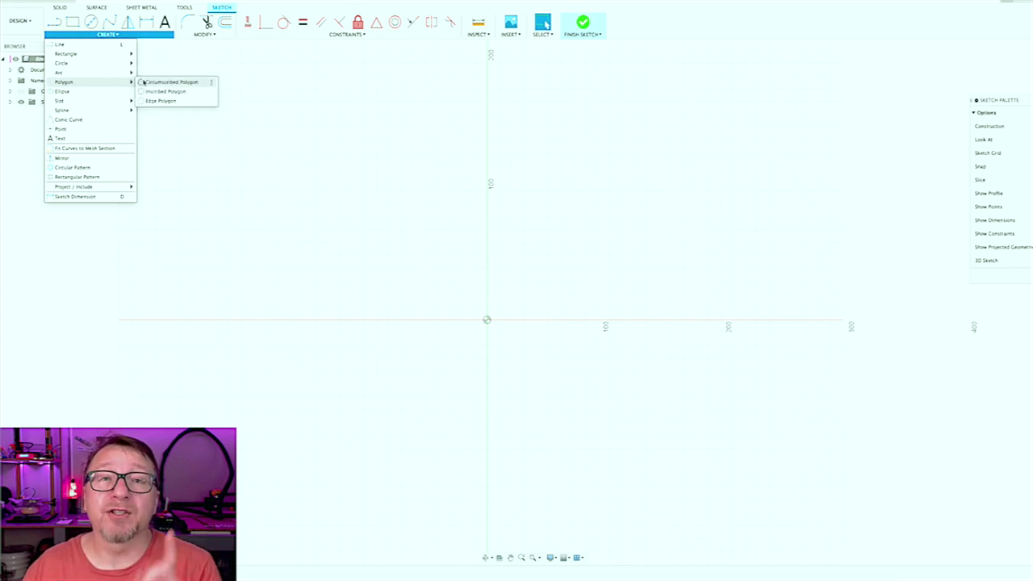
click(143, 82)
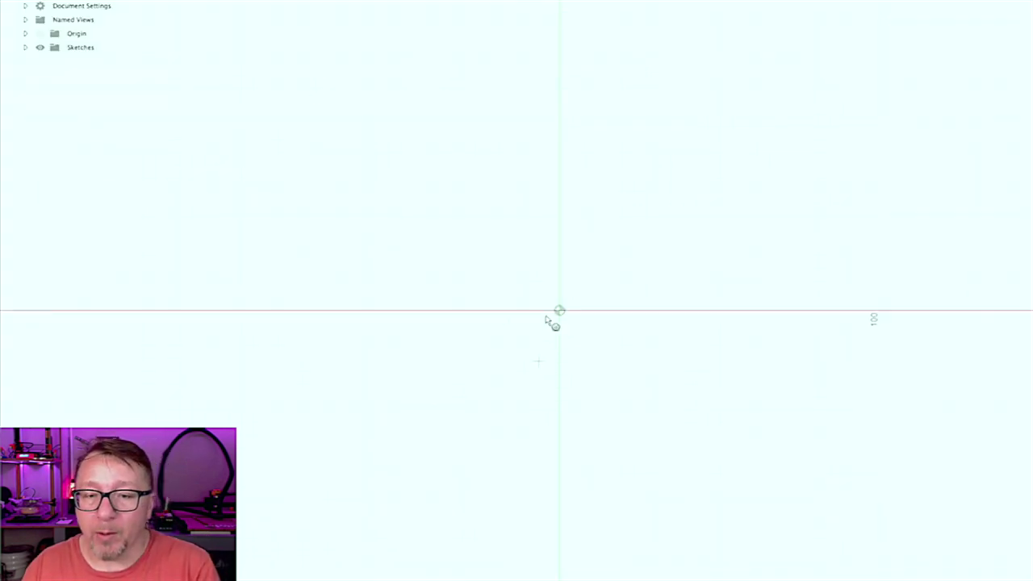
click(560, 310)
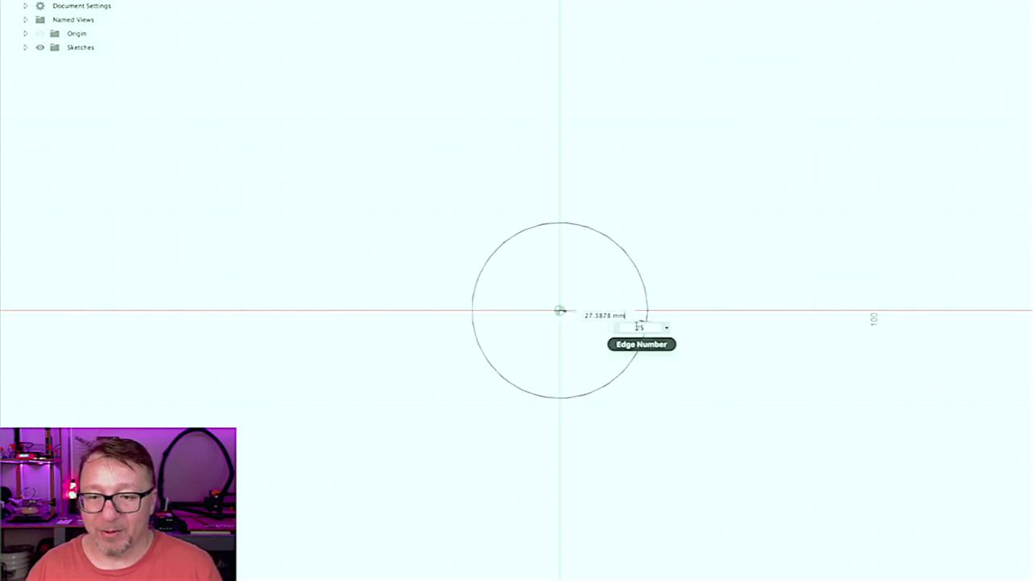
text(5)
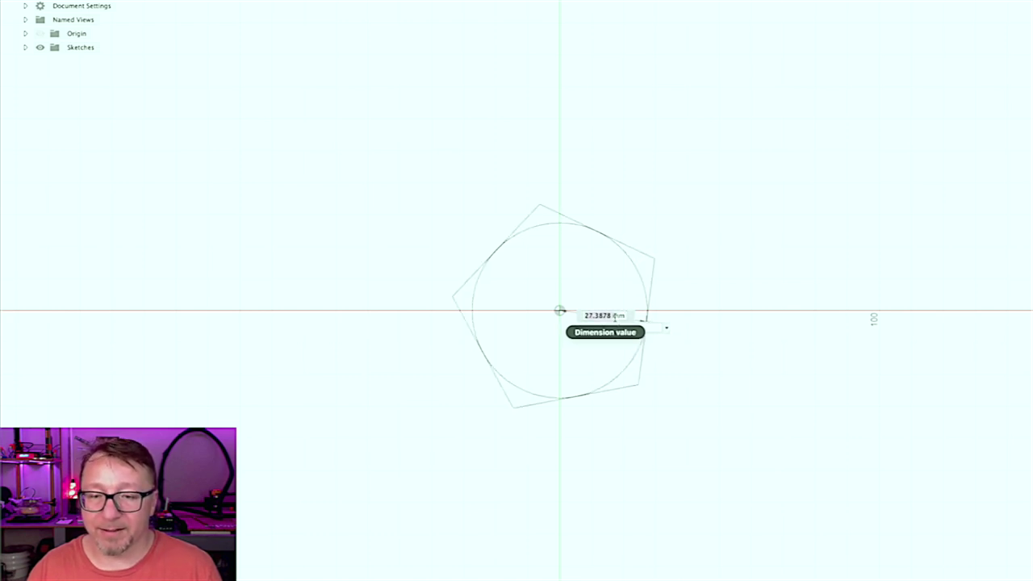
text(2)
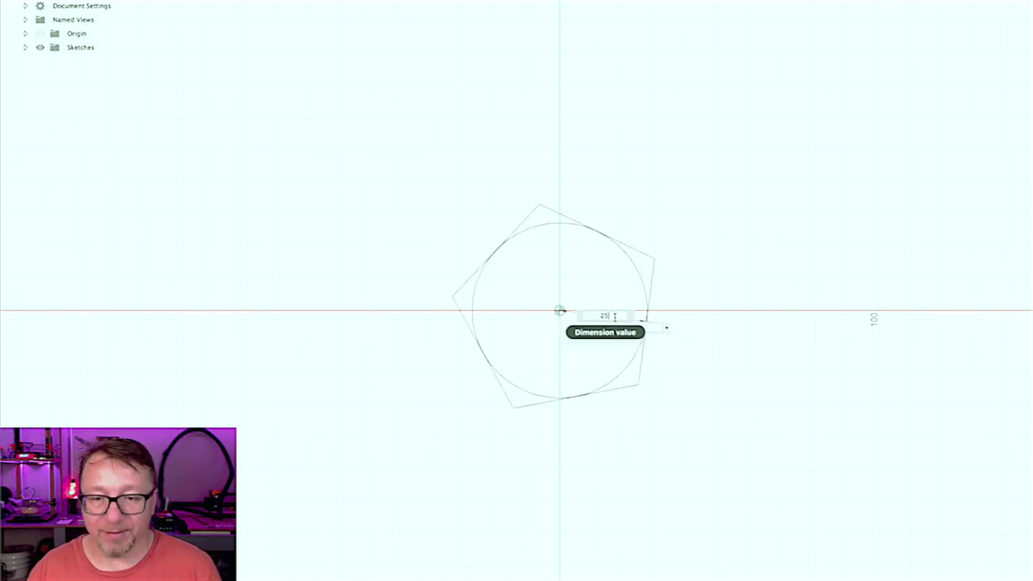
text(5)
key(Tab)
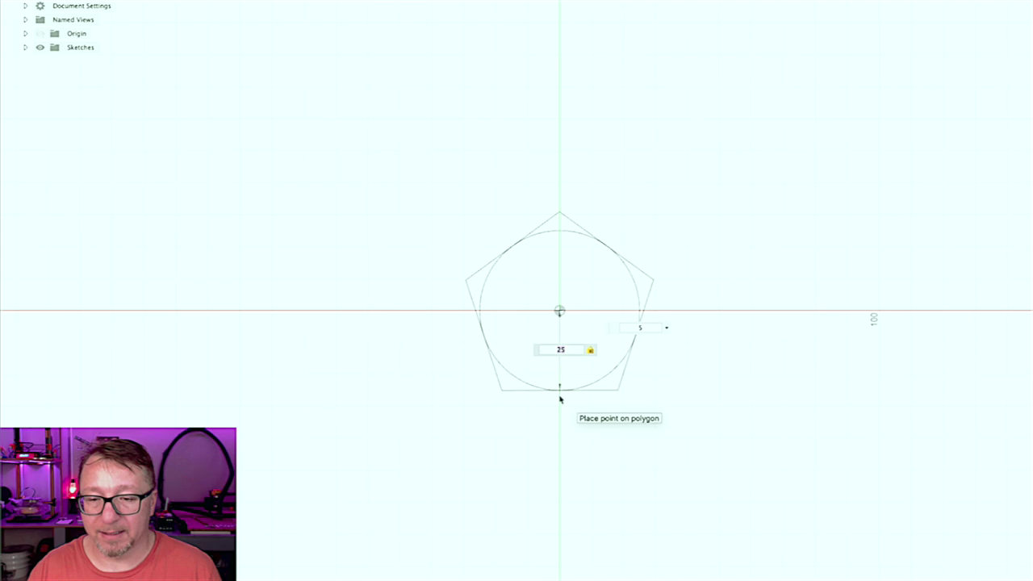
click(560, 399)
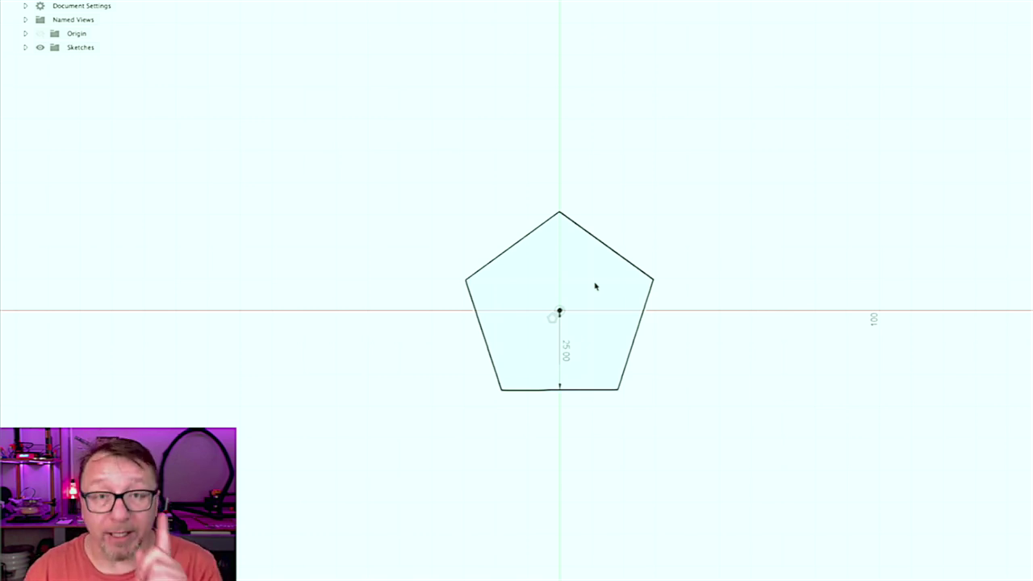
Step: Draw five lines joining alternate pentagon corners to form a five-pointed star
key(l)
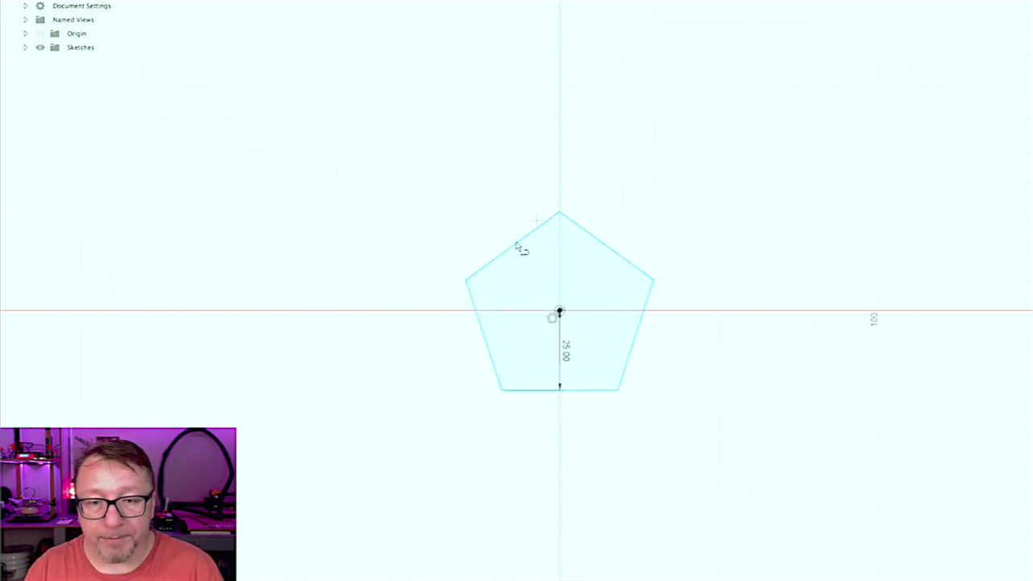
click(559, 213)
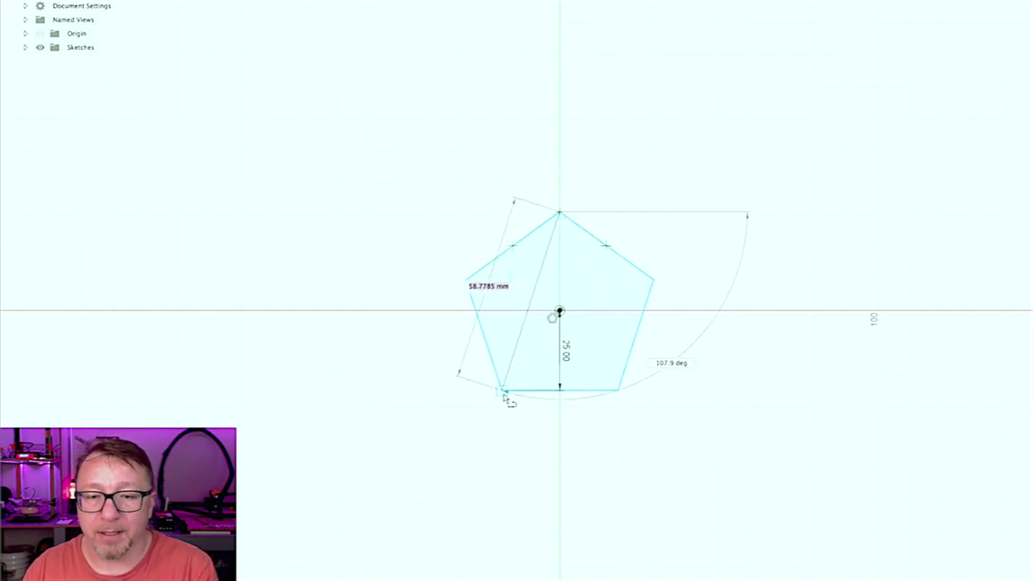
click(504, 390)
click(561, 214)
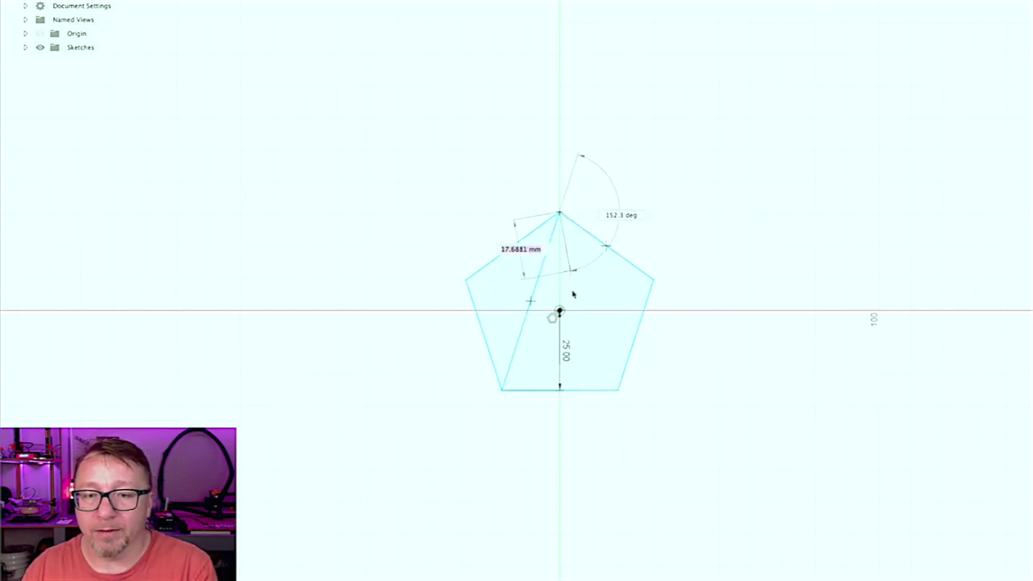
click(618, 390)
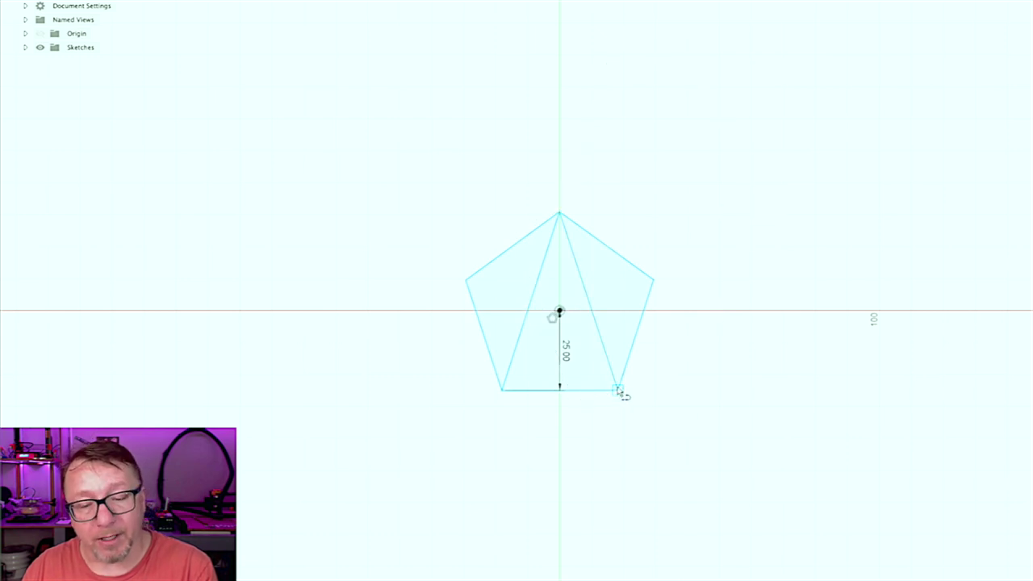
click(466, 281)
click(618, 391)
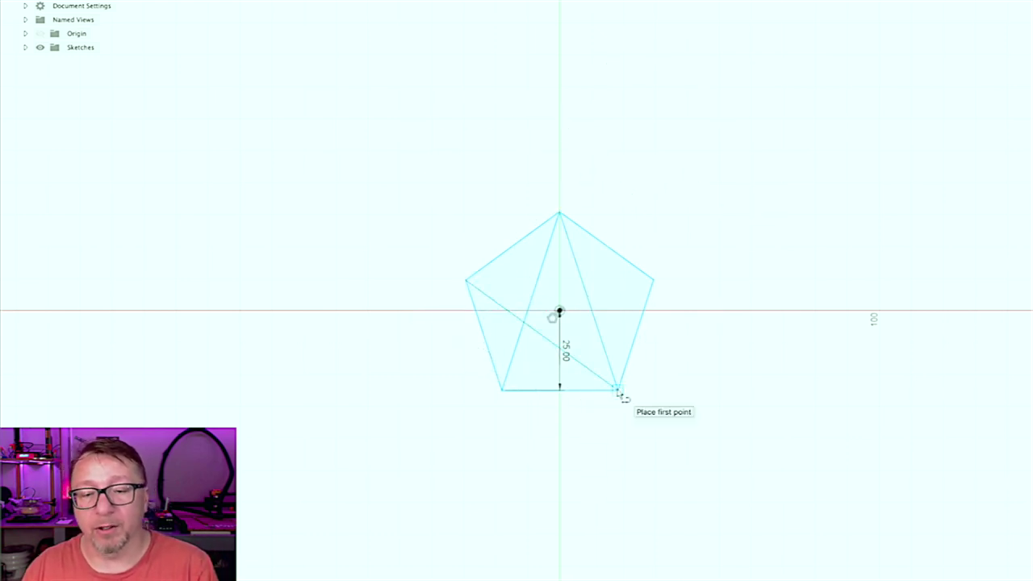
click(652, 282)
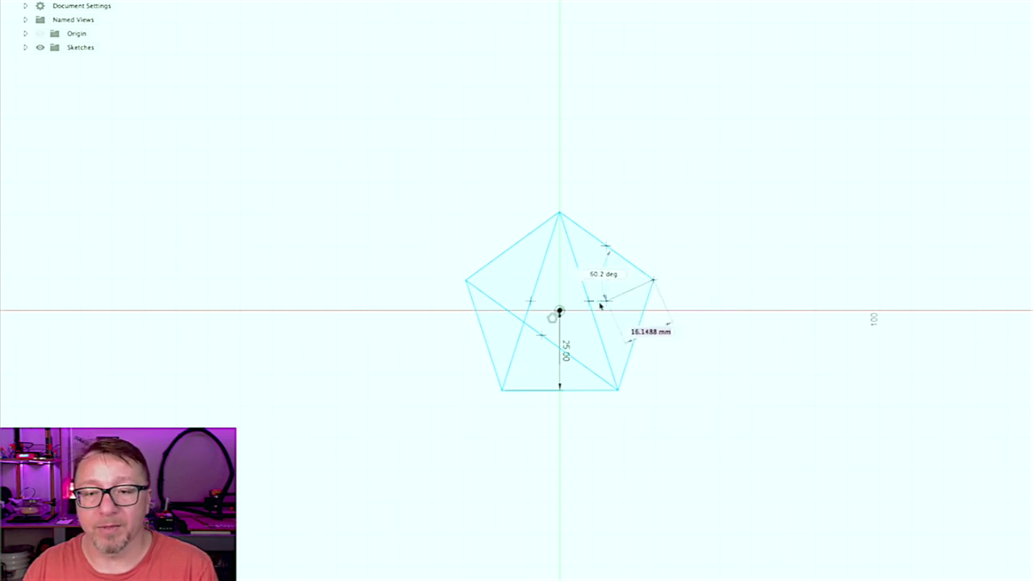
click(502, 390)
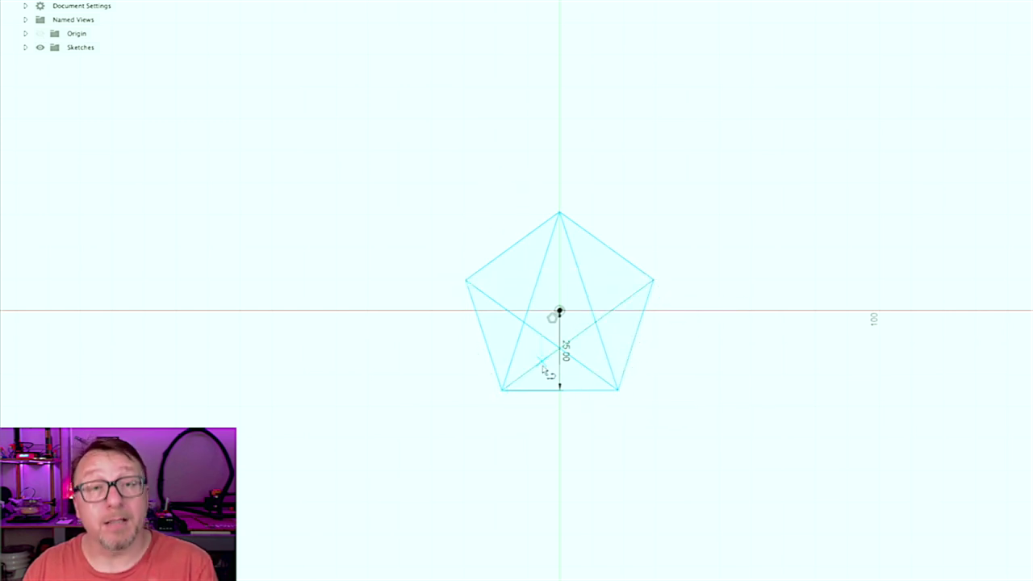
click(466, 281)
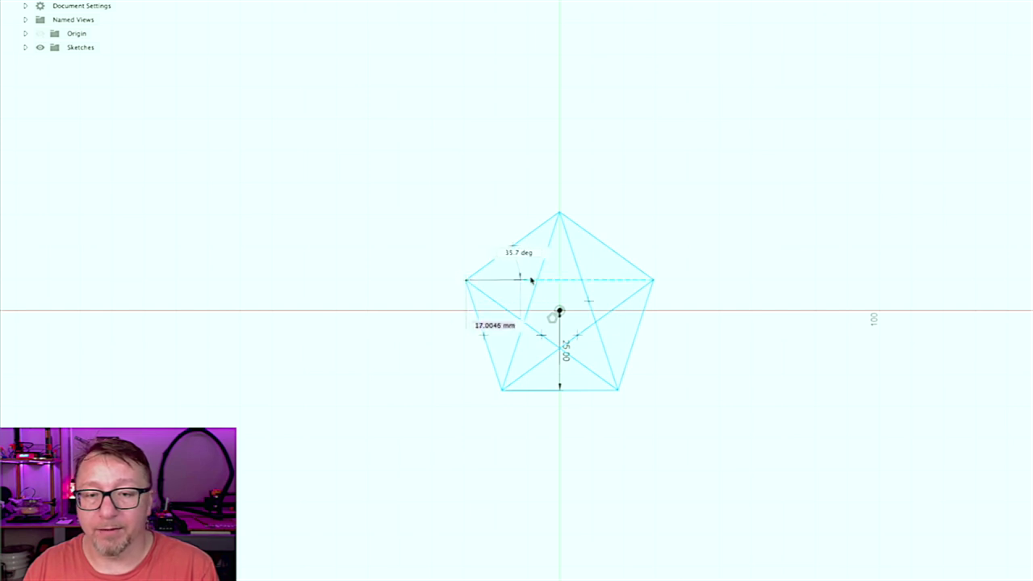
click(653, 280)
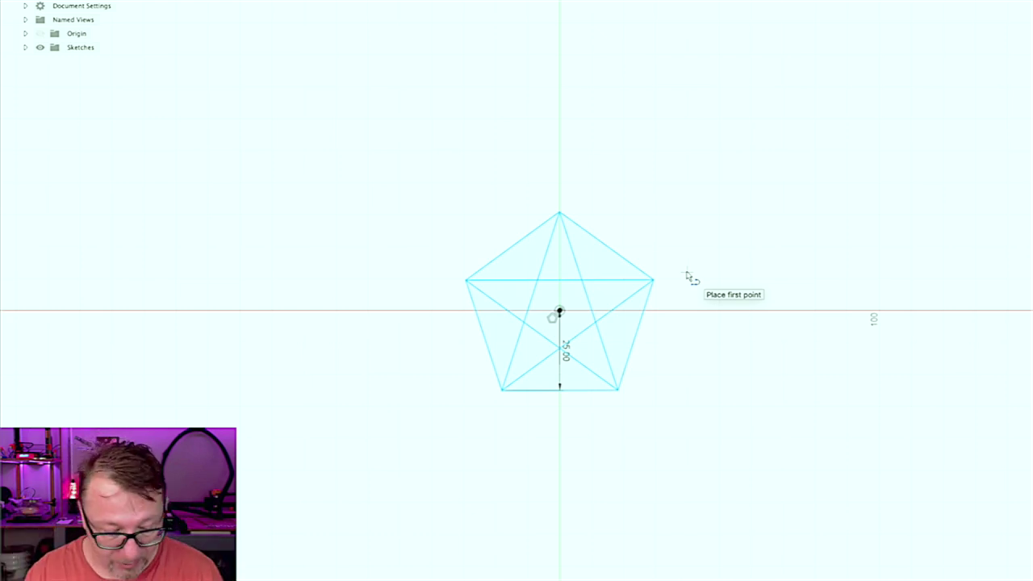
Step: Convert the pentagon's outer edges into dashed construction lines with X
key(Escape)
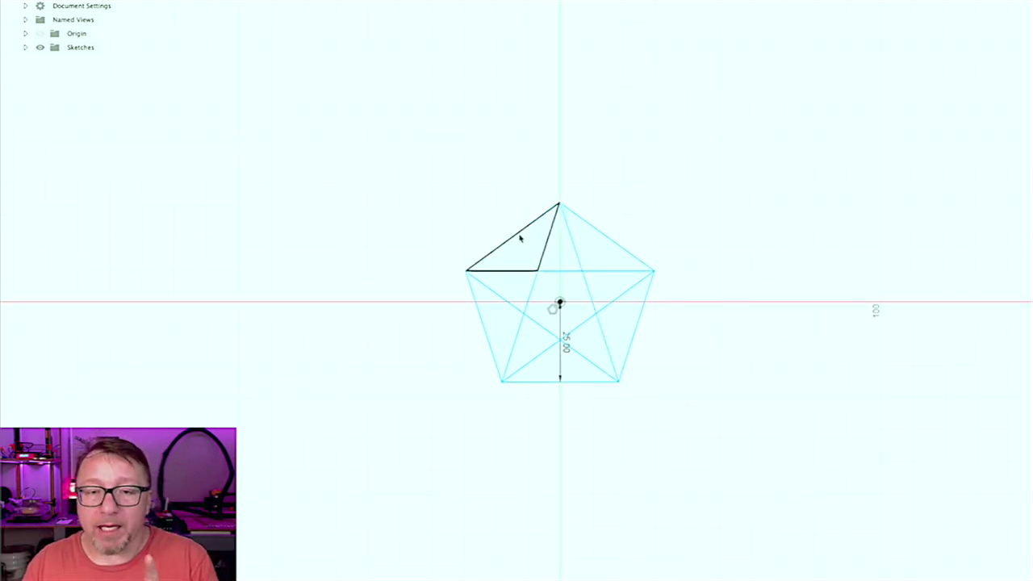
click(598, 233)
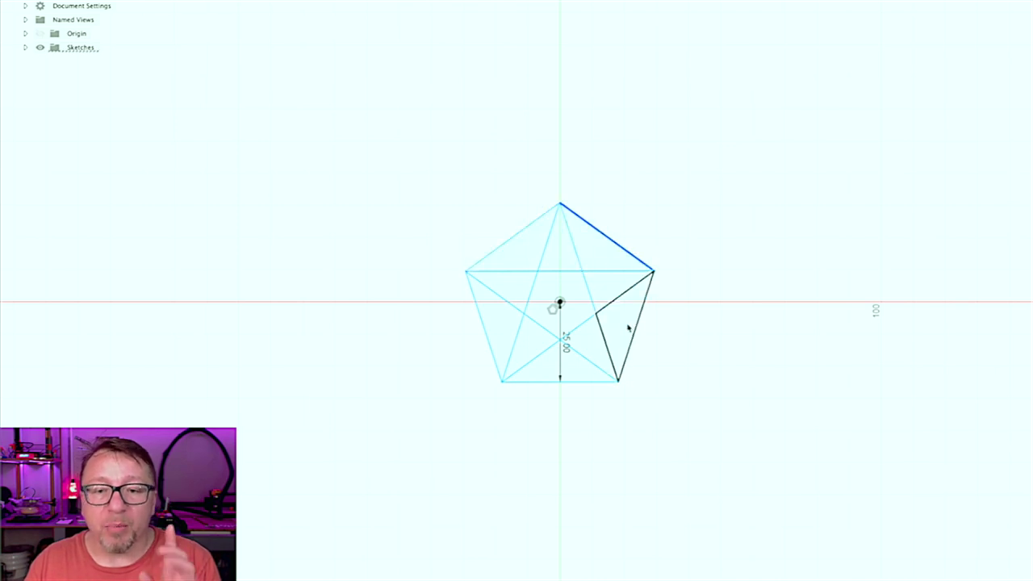
click(570, 382)
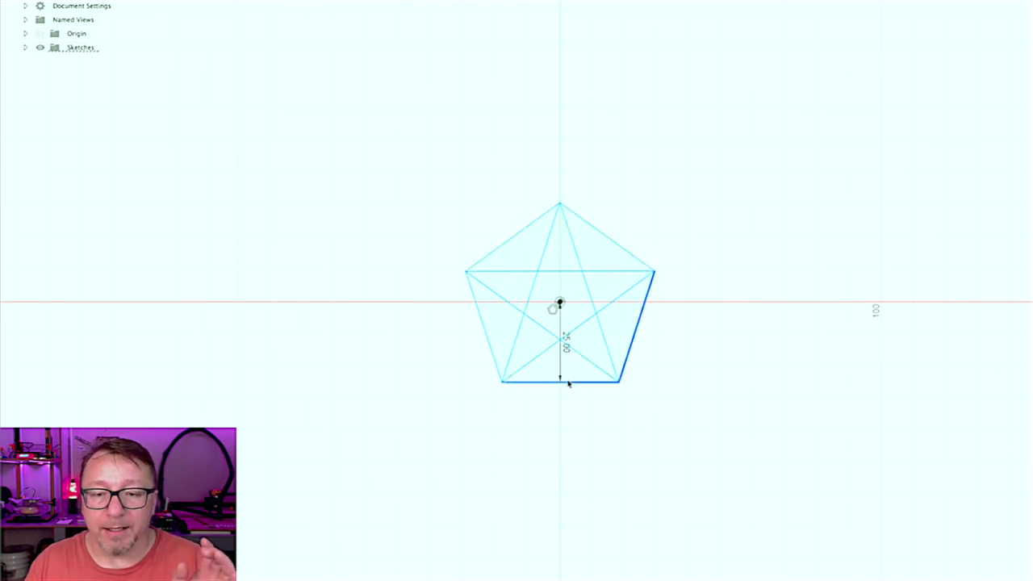
click(484, 339)
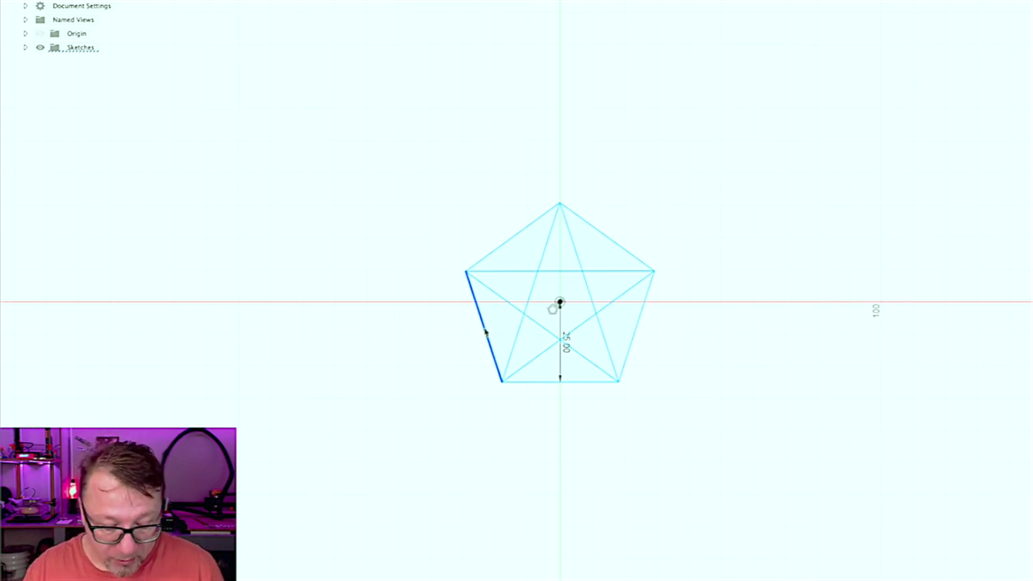
click(519, 239)
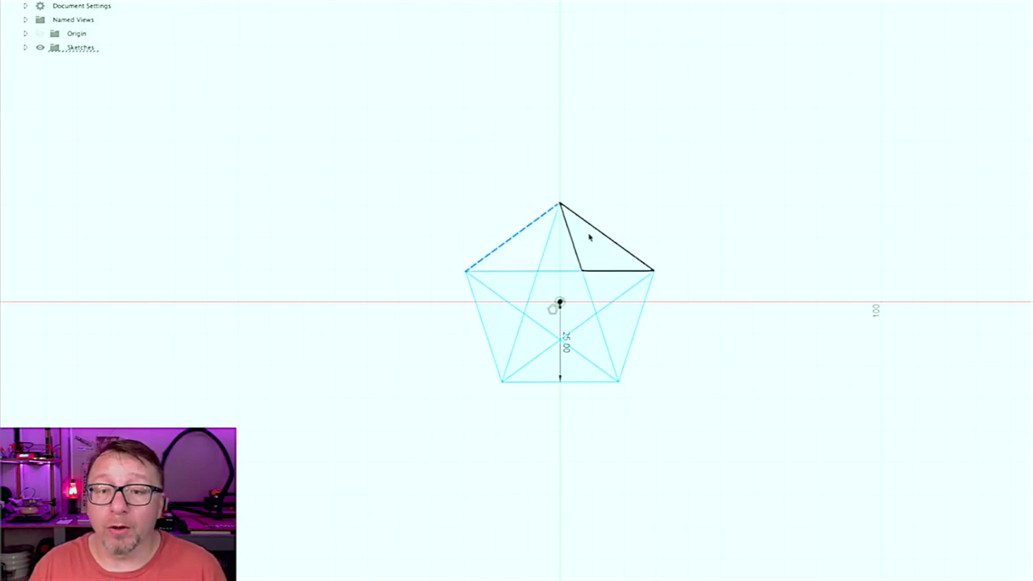
click(597, 235)
key(x)
click(637, 327)
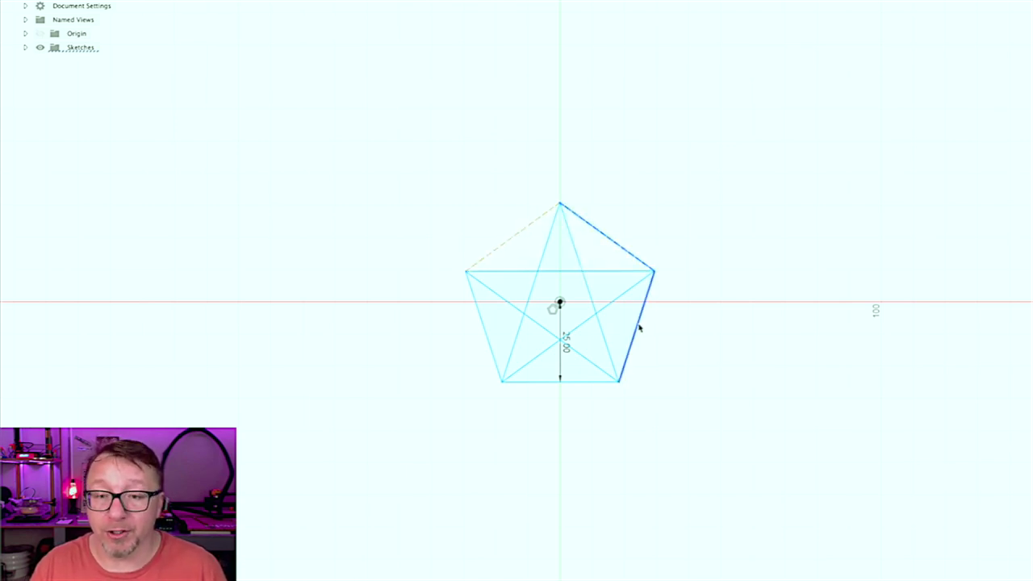
key(x)
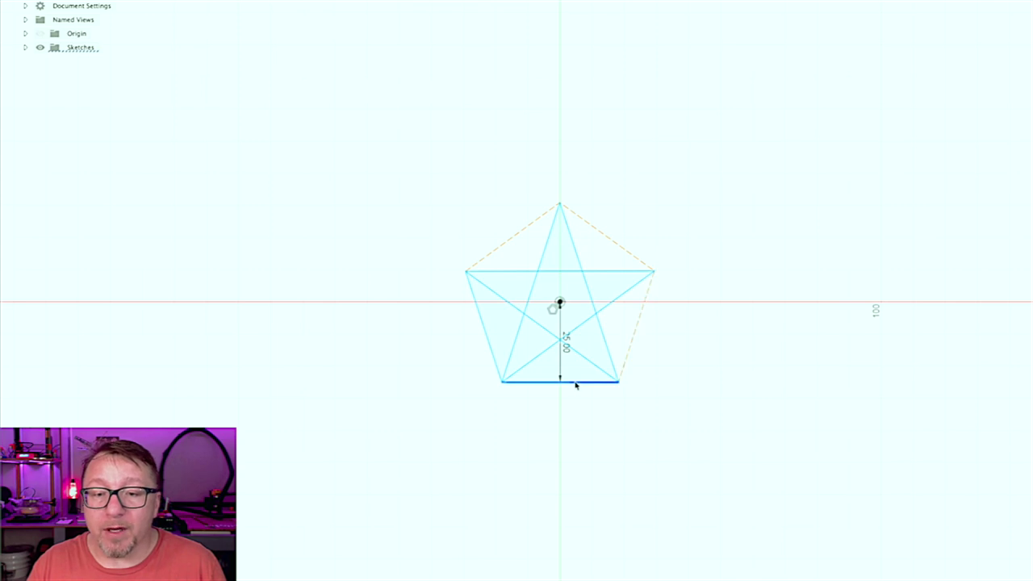
click(574, 382)
key(x)
click(491, 346)
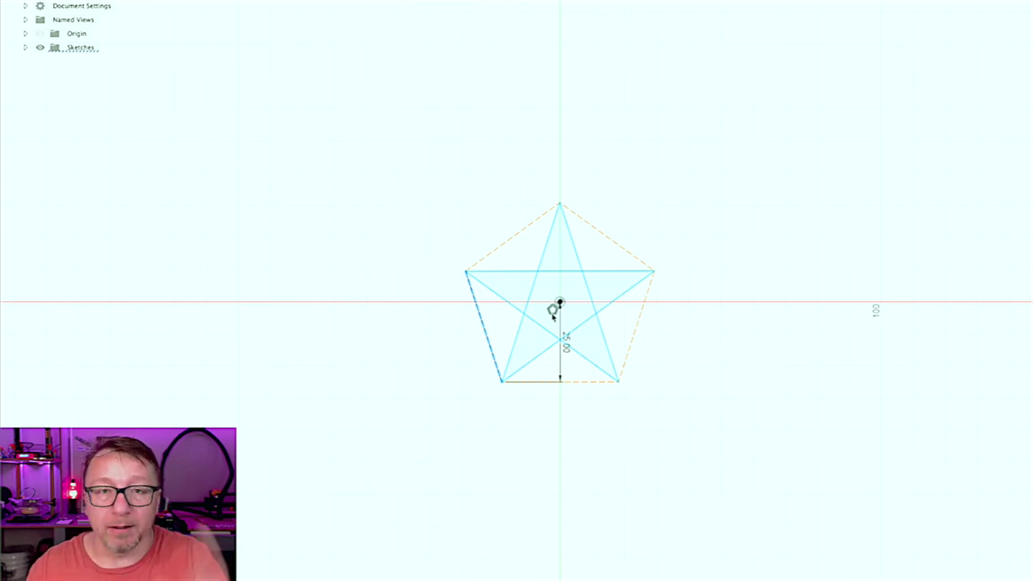
Step: Draw a 10 × 3 mm stem rectangle and drag it down over the star's top point
scroll(648, 202, up, 5)
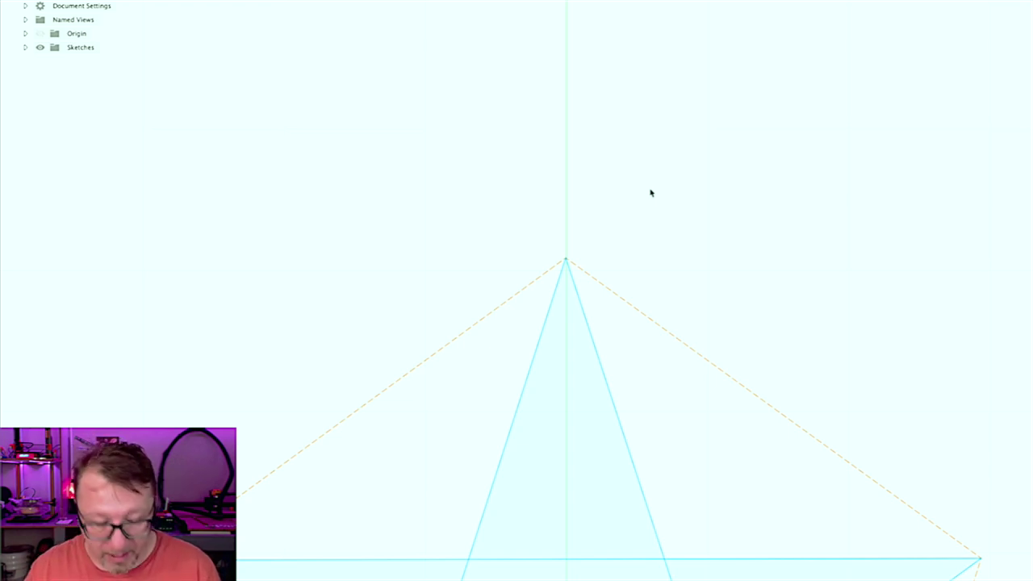
key(r)
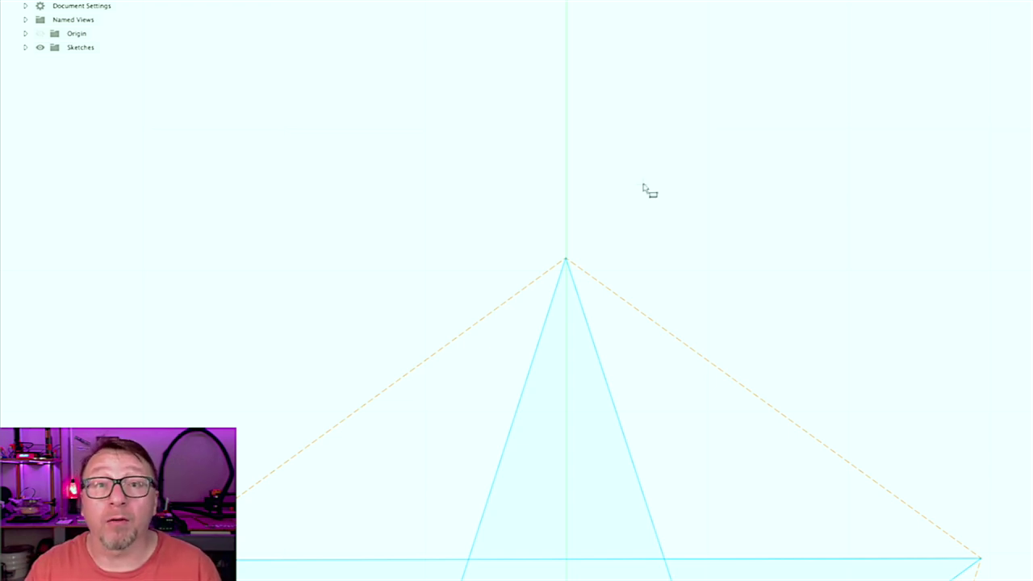
click(536, 240)
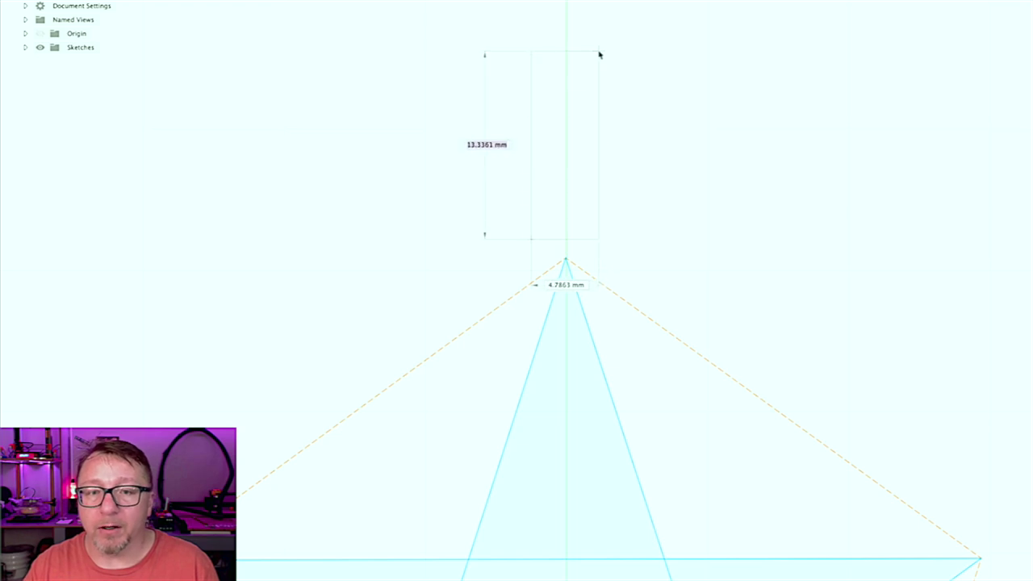
text(10)
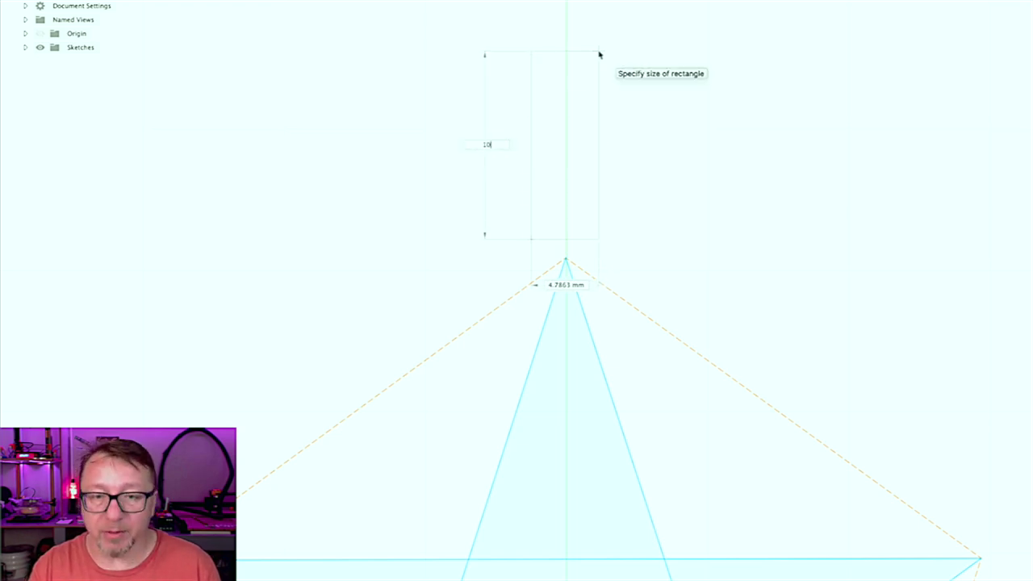
key(Tab)
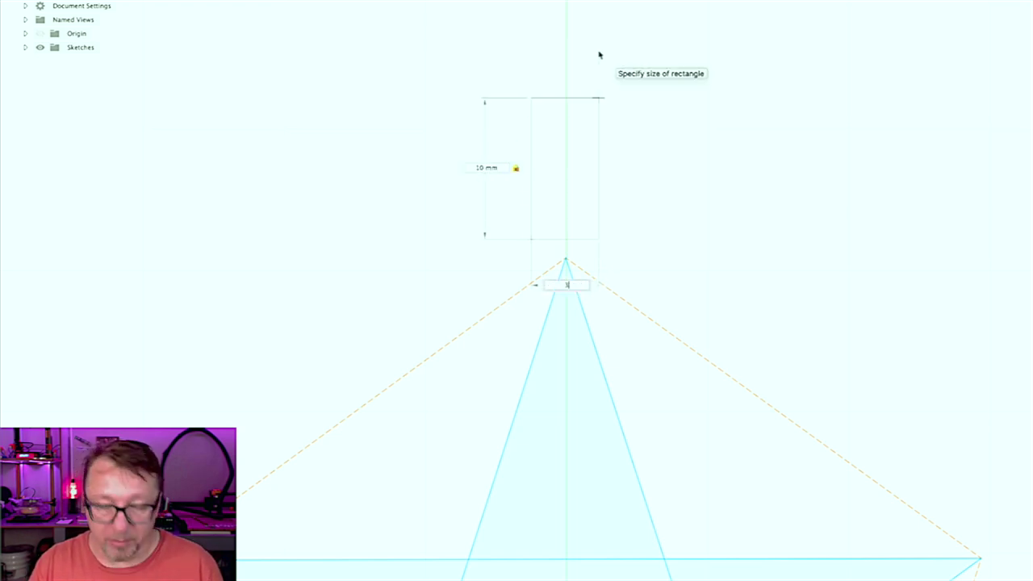
text(3)
key(Return)
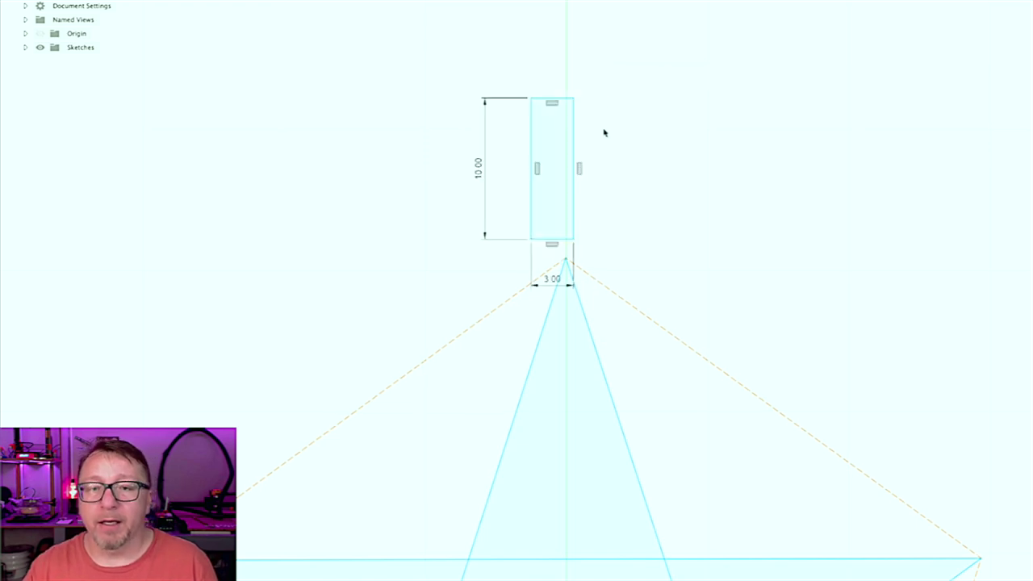
mouse_move(574, 122)
mouse_down()
mouse_move(597, 186)
mouse_move(587, 220)
mouse_up()
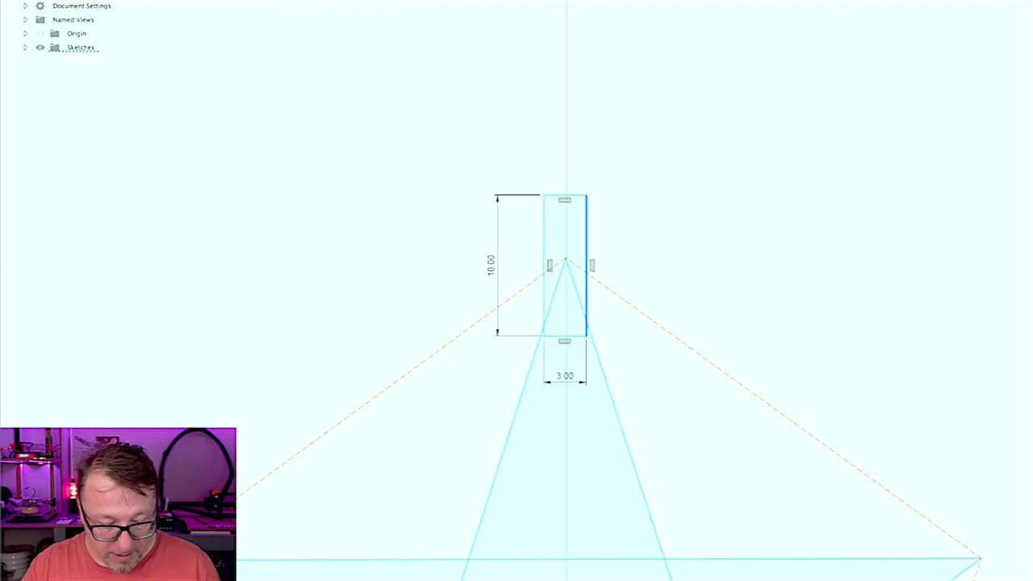
Step: Draw a 6 mm diameter circle above the stem
click(563, 136)
text(6)
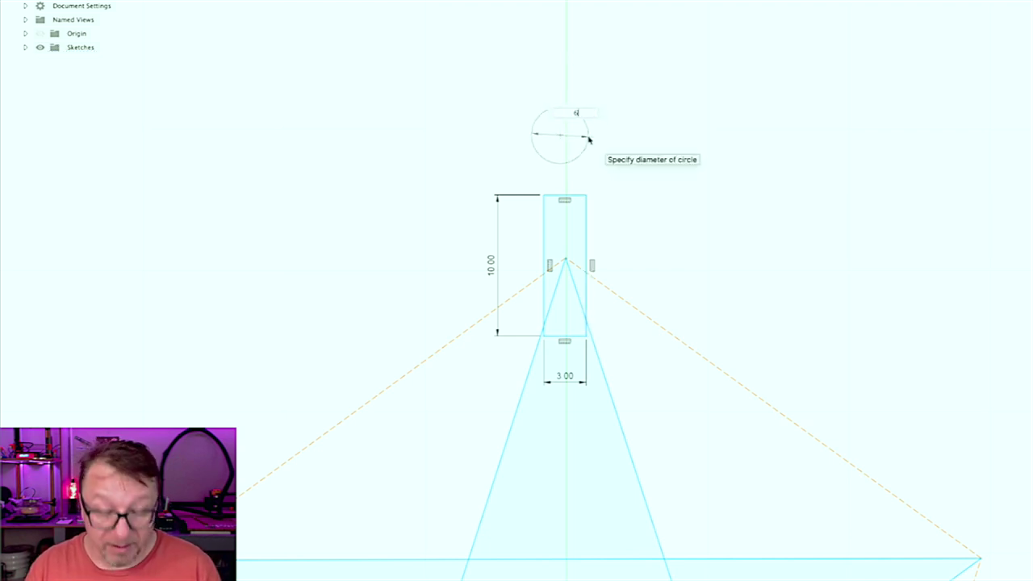
key(Tab)
key(Return)
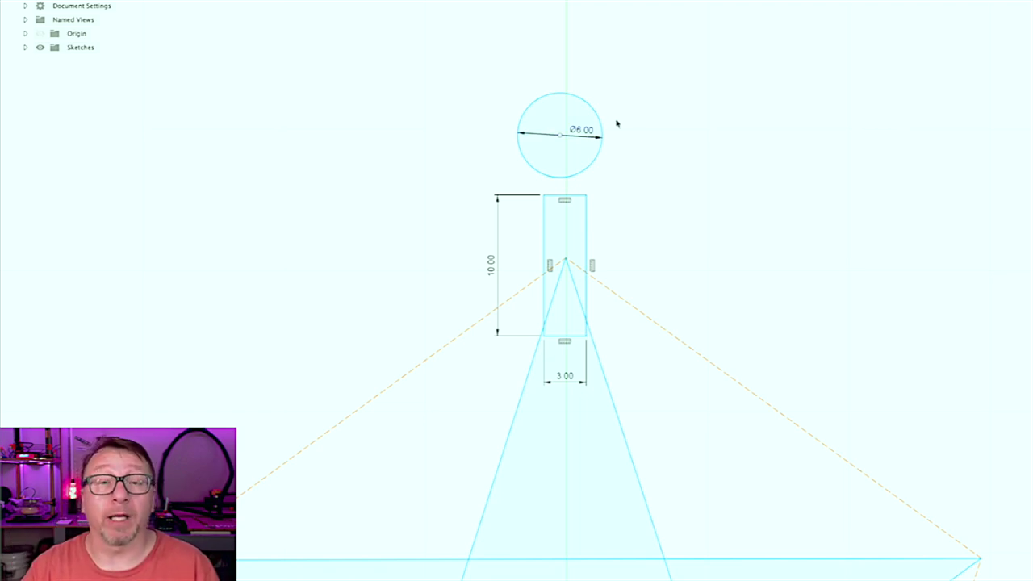
Step: Offset the 6 mm circle by -1.5 mm inward to form the ring's inner edge
key(o)
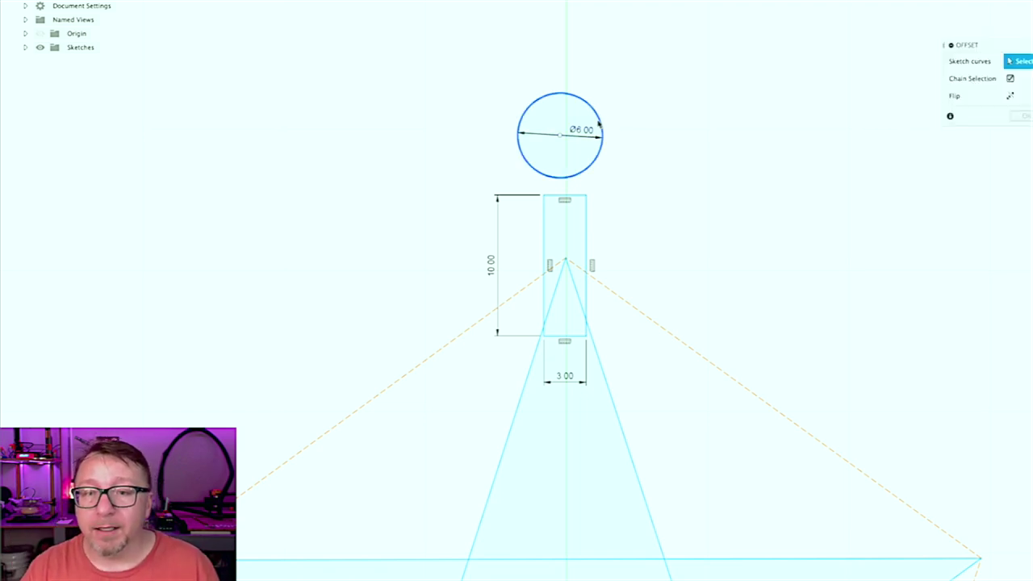
click(600, 122)
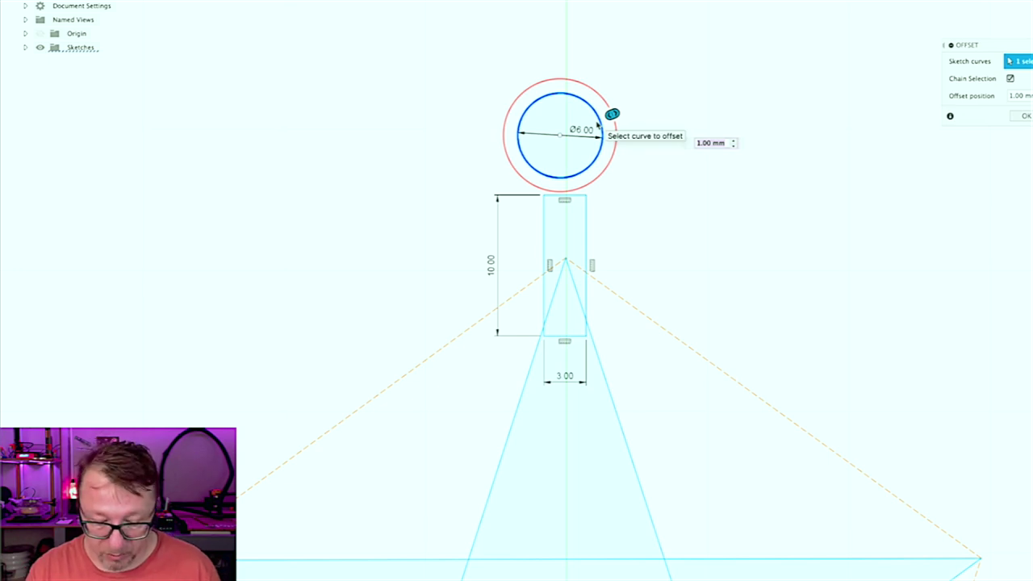
text(-1.5)
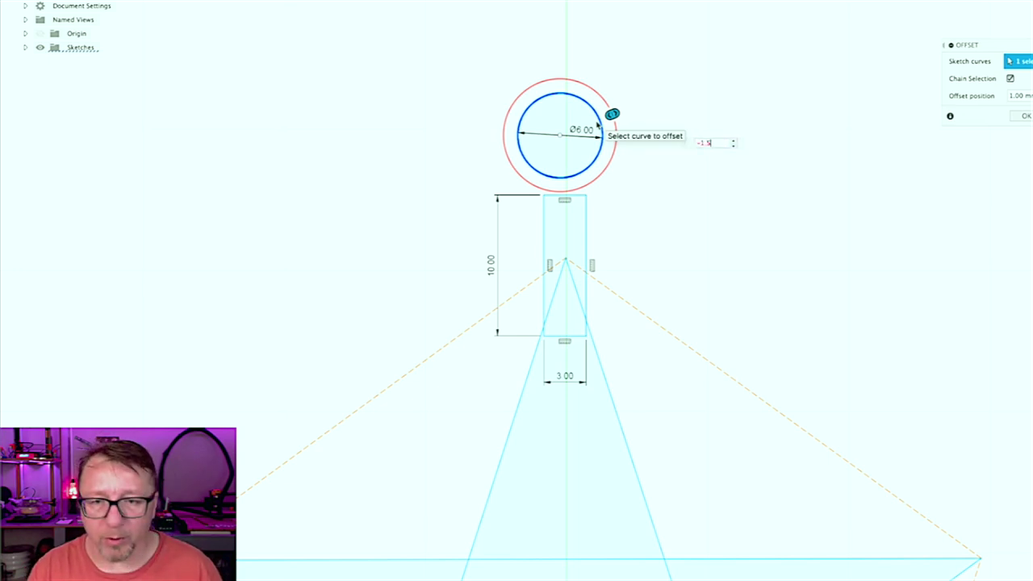
key(Return)
key(Return)
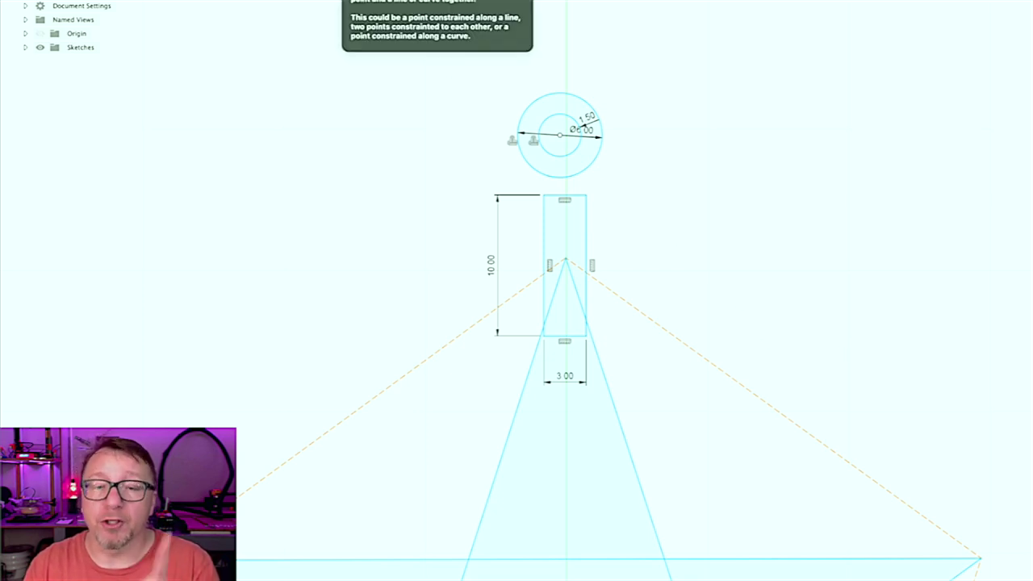
Step: Make the stem's lower corners coincident with the star point's left and right edges
click(541, 346)
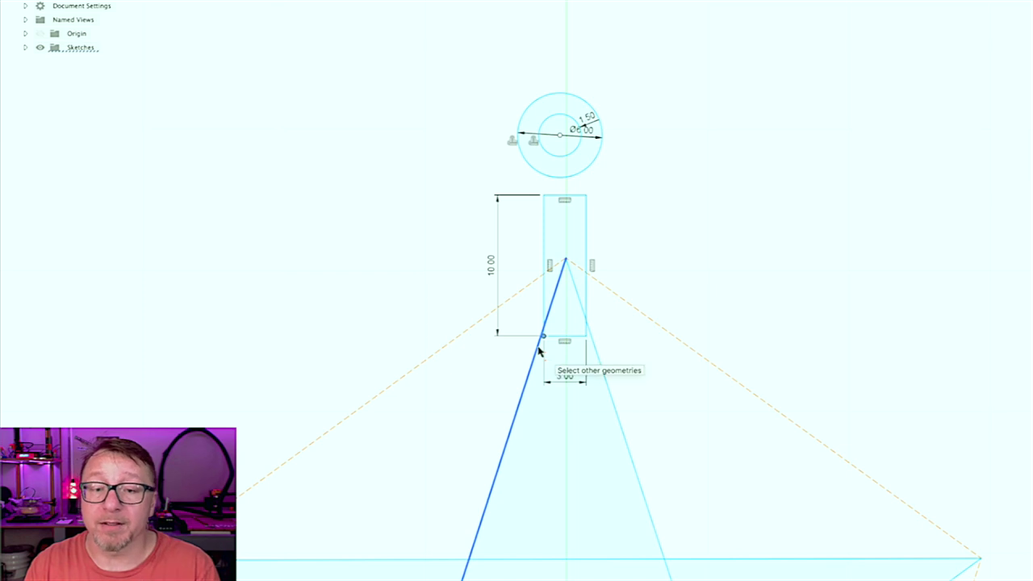
click(540, 352)
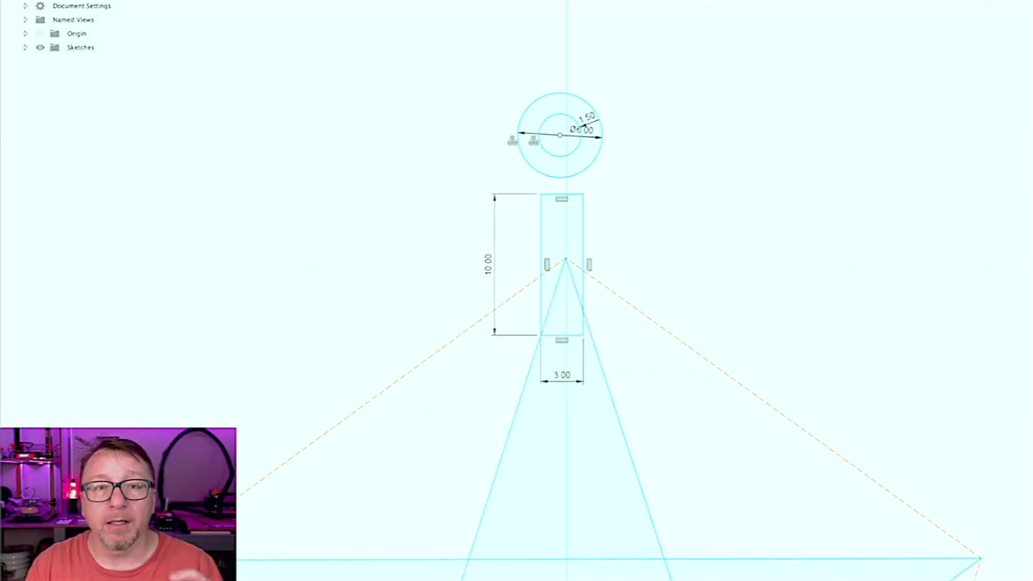
click(593, 339)
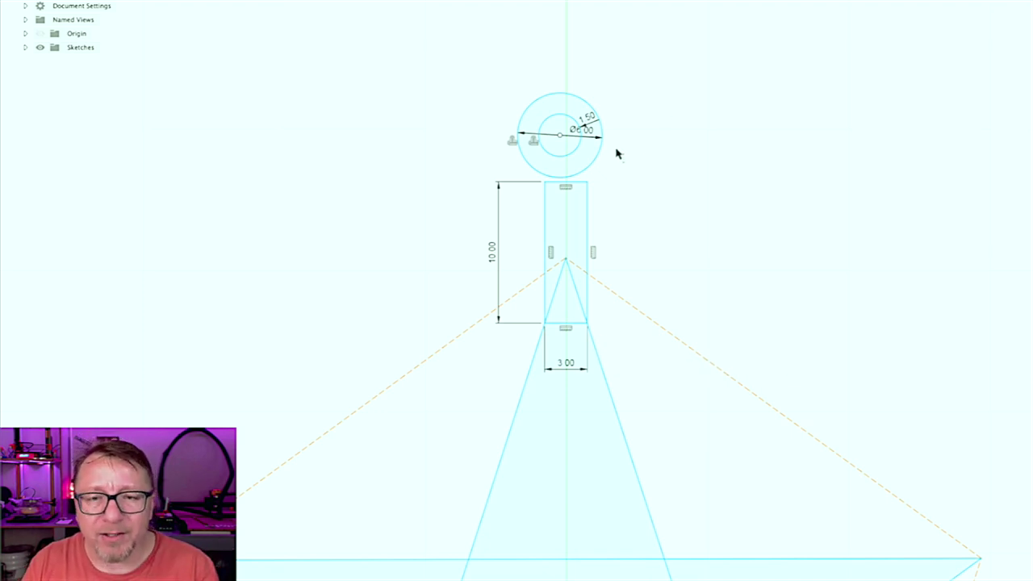
Step: Move the outer ring circle down to sit centred on top of the stem
click(532, 171)
drag(549, 185, 581, 194)
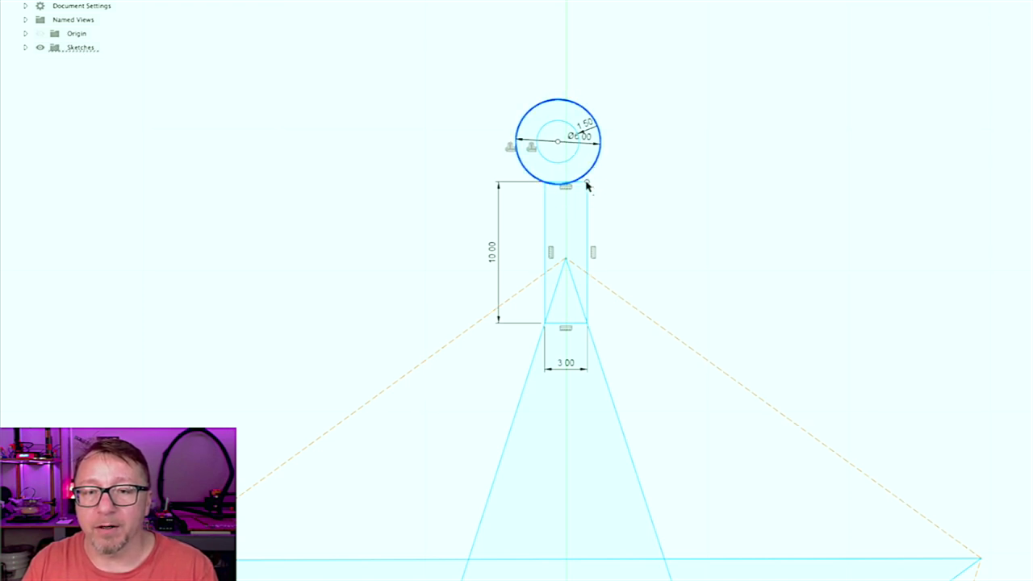
click(587, 187)
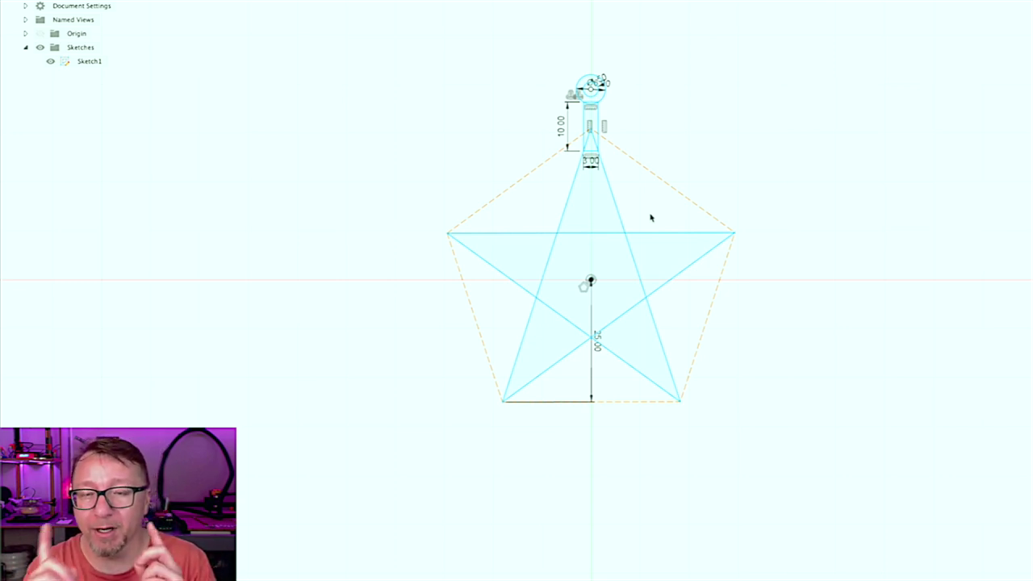
Step: Start the Trim tool to clean up the star's inner lines
key(F6)
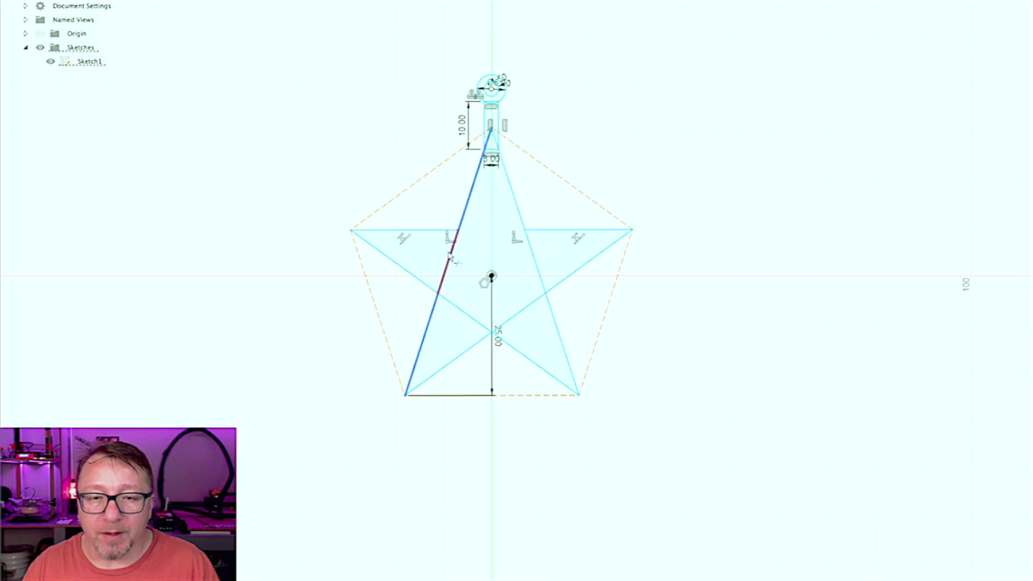
Step: Trim away the four inner crossing segments, leaving a clean star outline
click(450, 260)
click(460, 311)
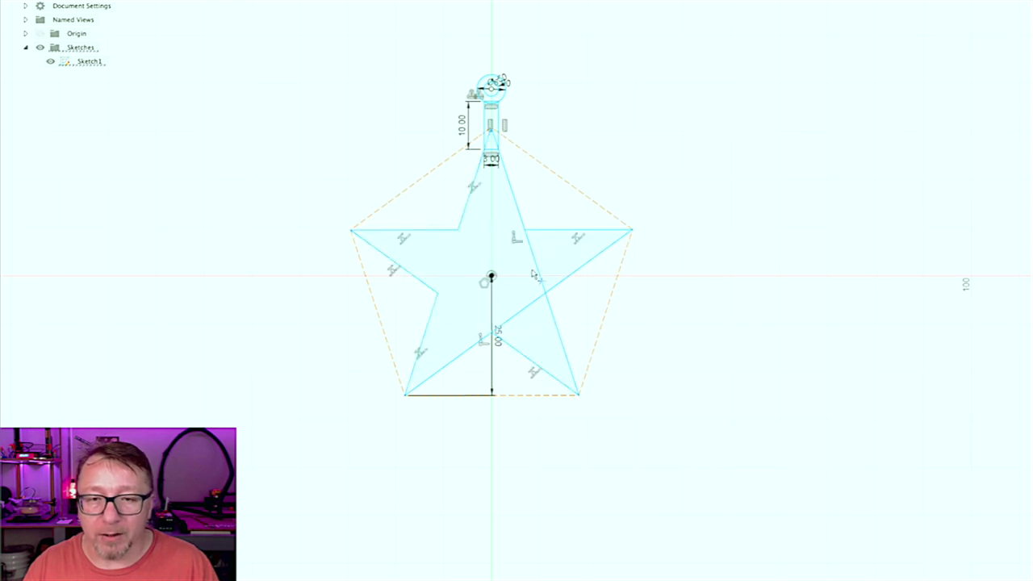
click(538, 270)
click(532, 312)
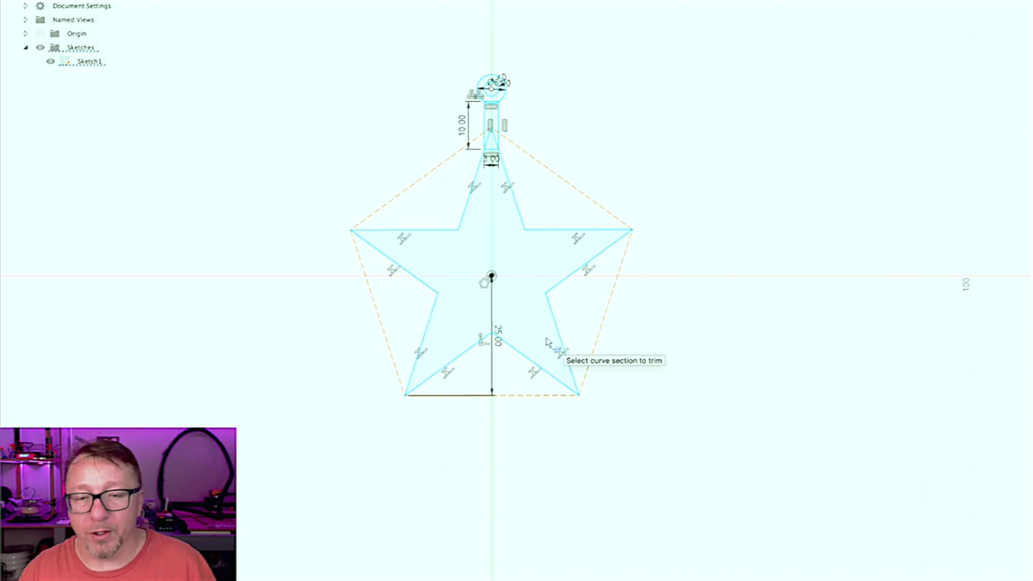
scroll(611, 265, up, 6)
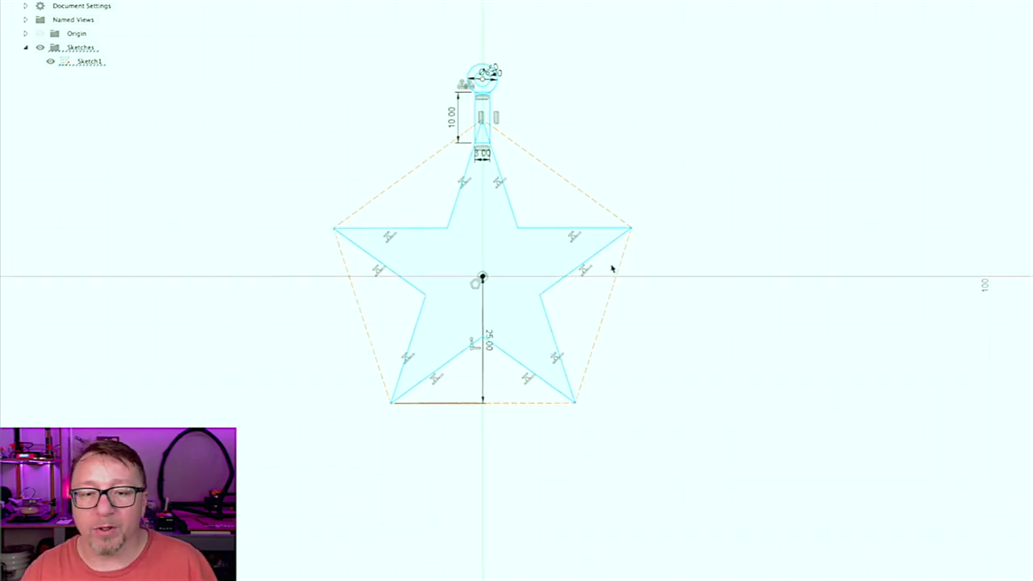
scroll(489, 248, down, 1)
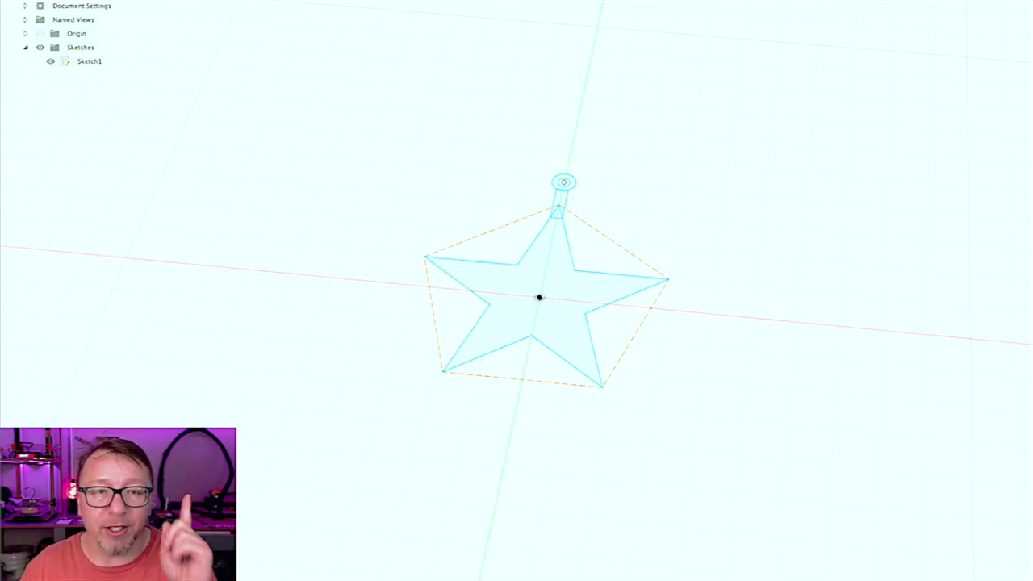
Step: Start Sketch2 on the upright origin plane perpendicular to the star
key(m)
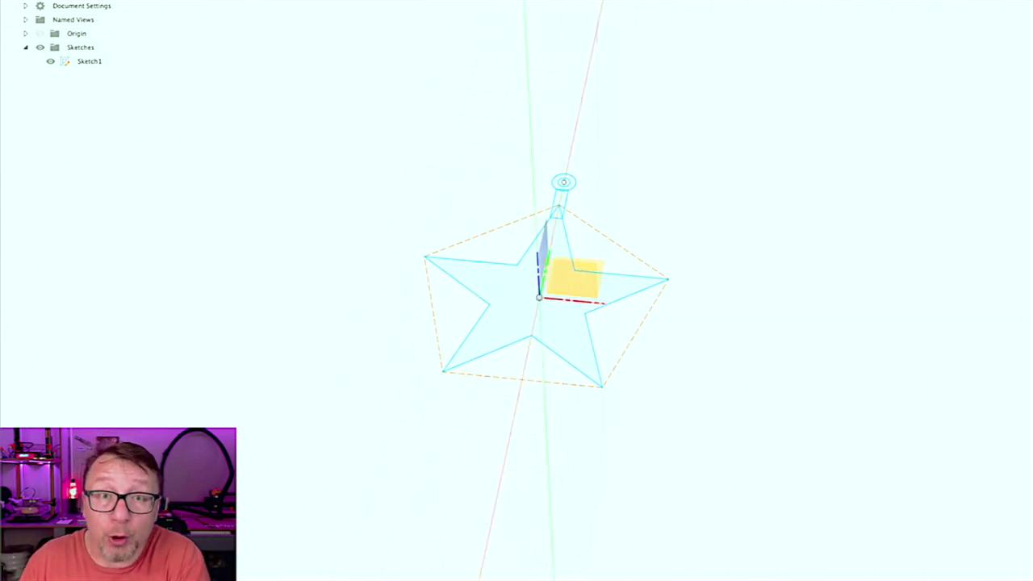
shift+middle_drag(508, 241, 692, 443)
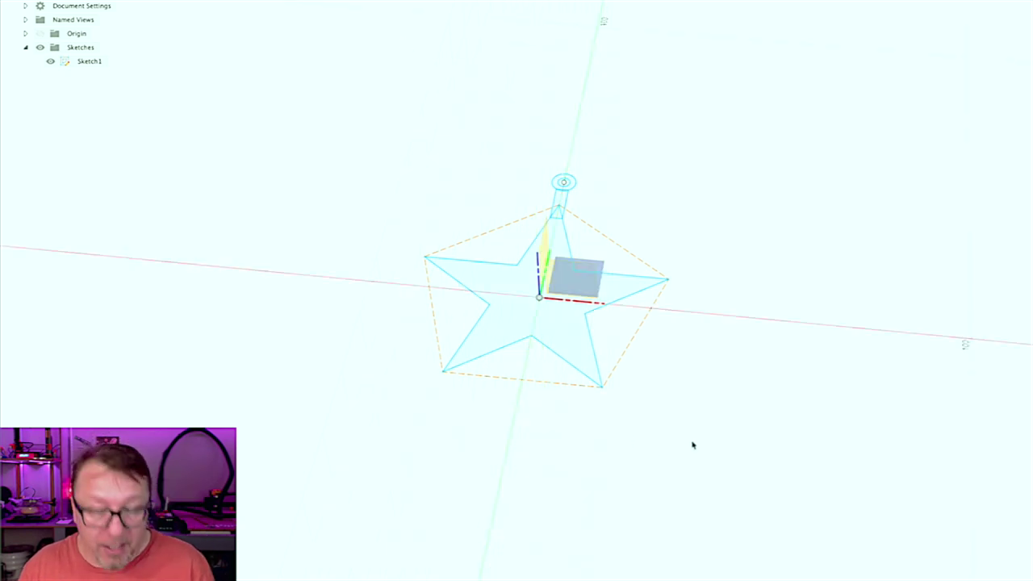
shift+middle_drag(692, 242, 214, 34)
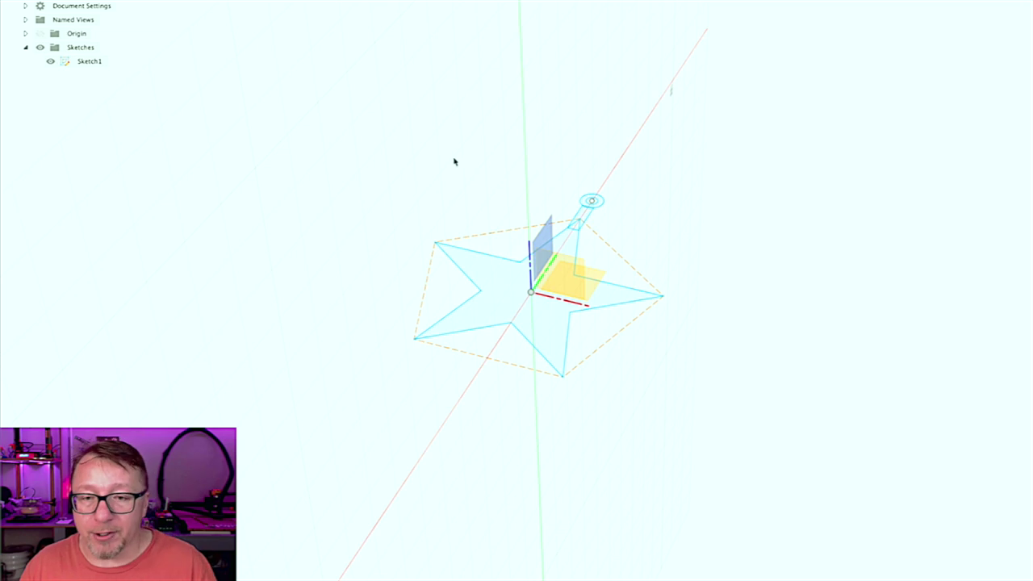
click(543, 242)
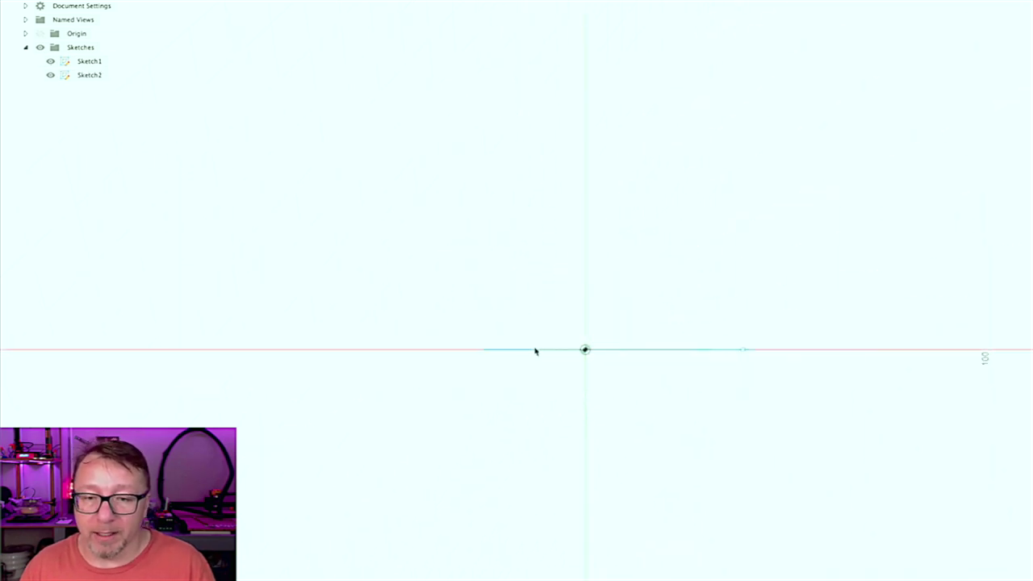
Step: Draw a 10 mm line at 90 degrees straight up from the star's centre
key(l)
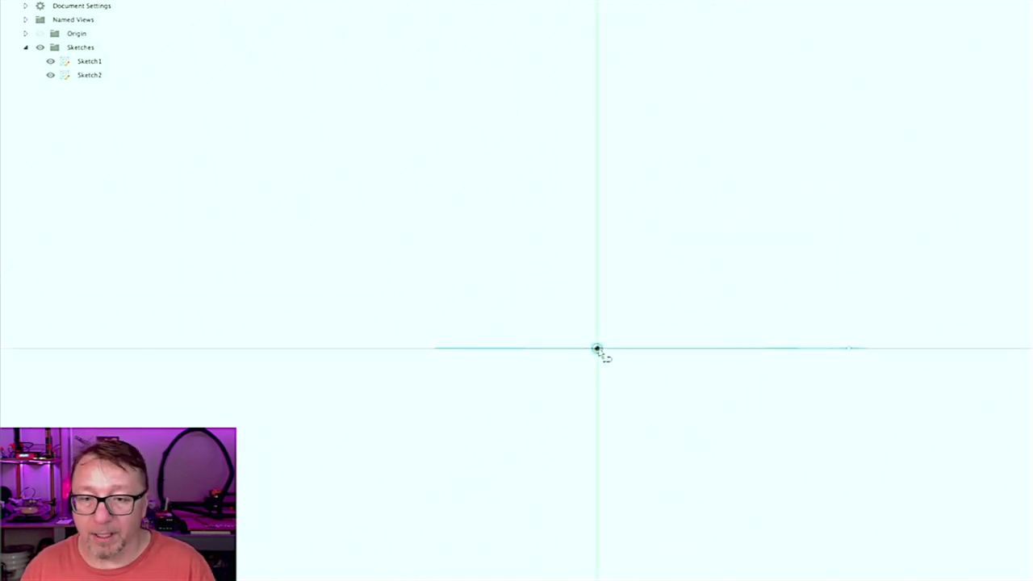
click(597, 349)
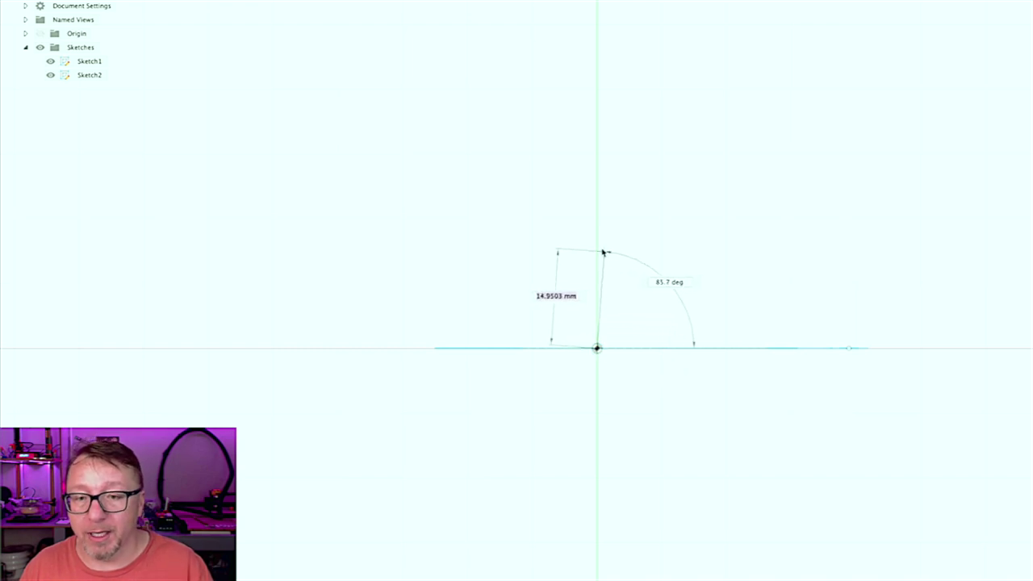
text(10)
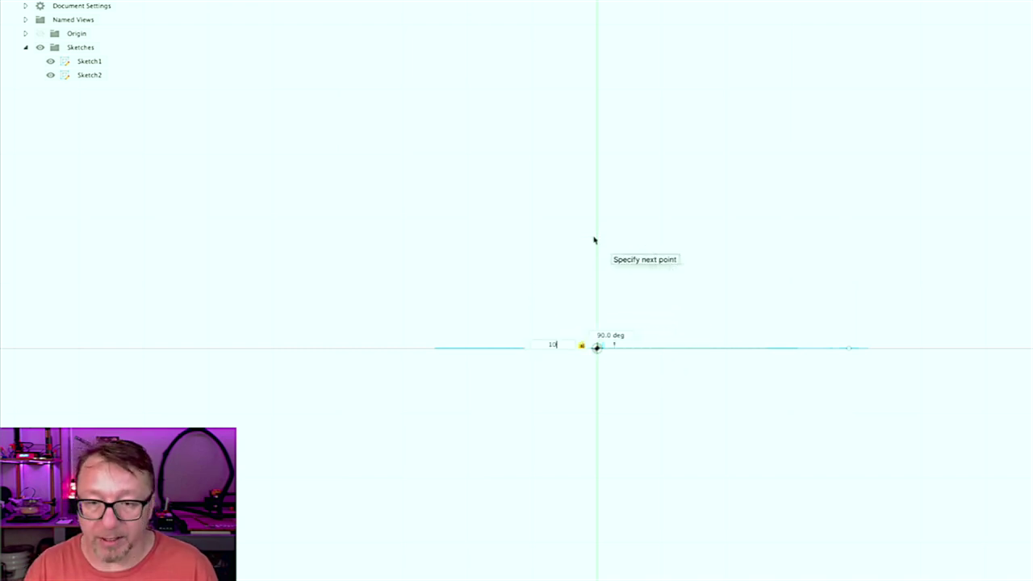
key(Tab)
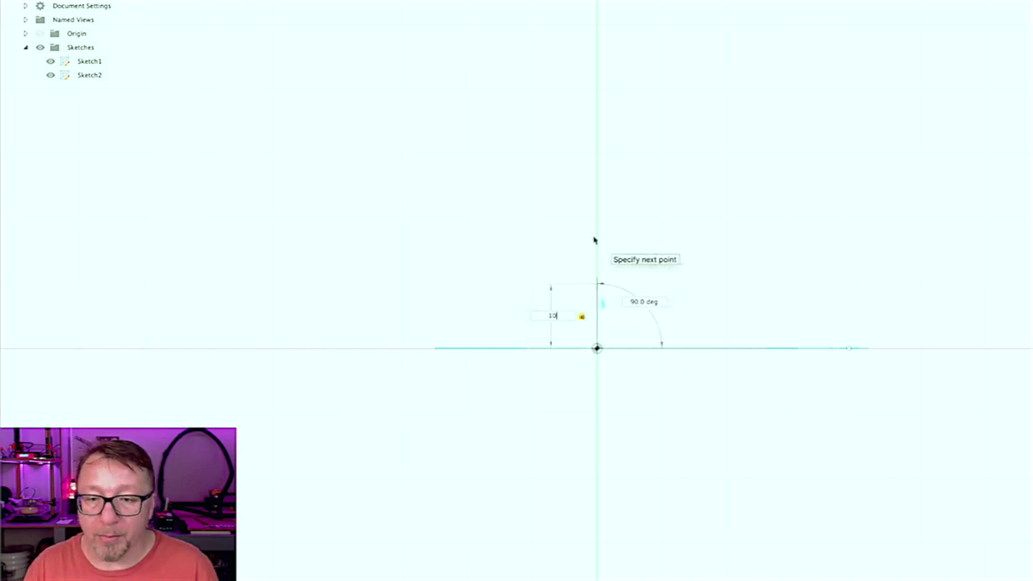
key(Return)
key(Escape)
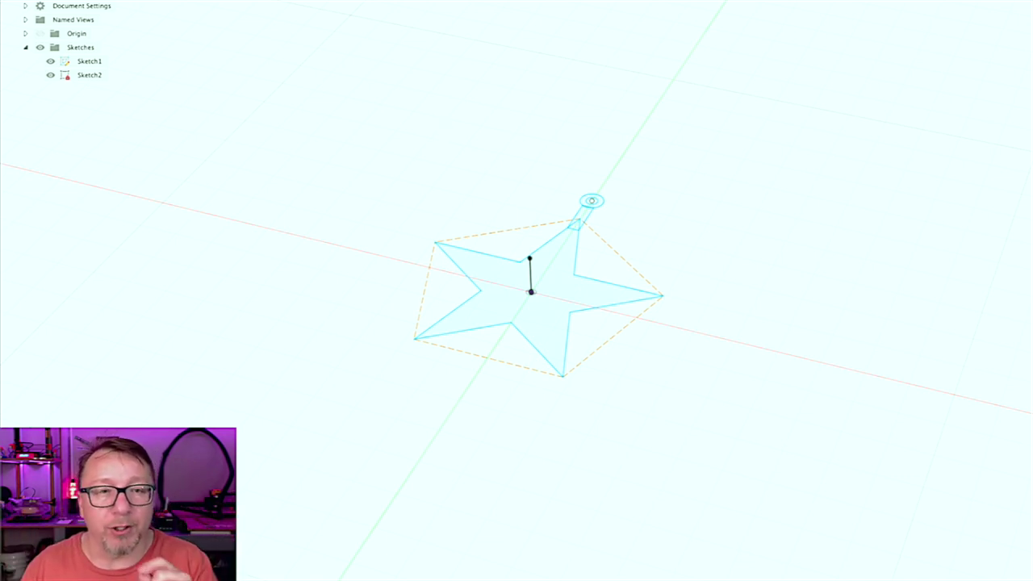
Step: Loft the star outline to the top point of the 10 mm line, creating a peaked solid
click(129, 2)
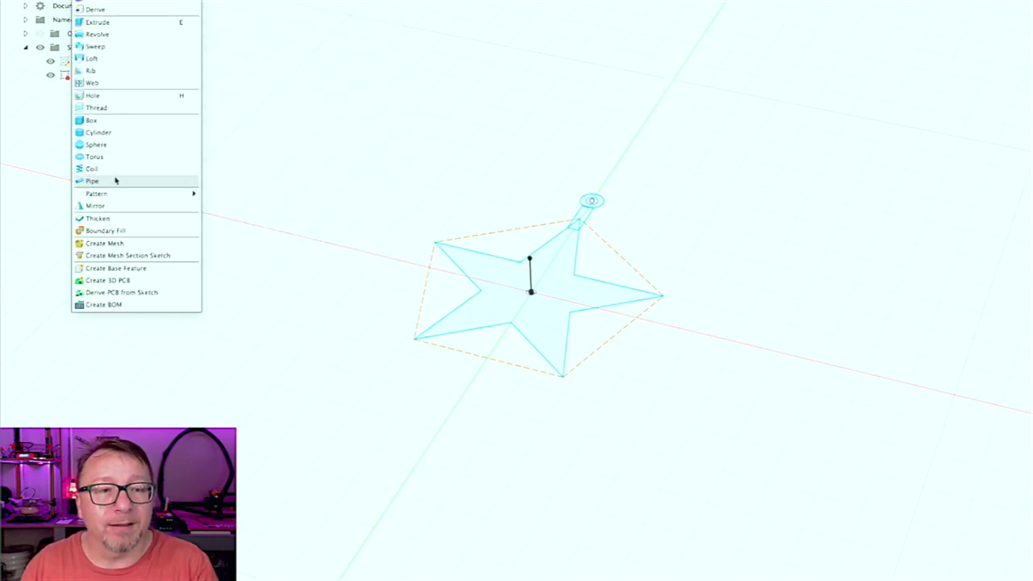
click(106, 61)
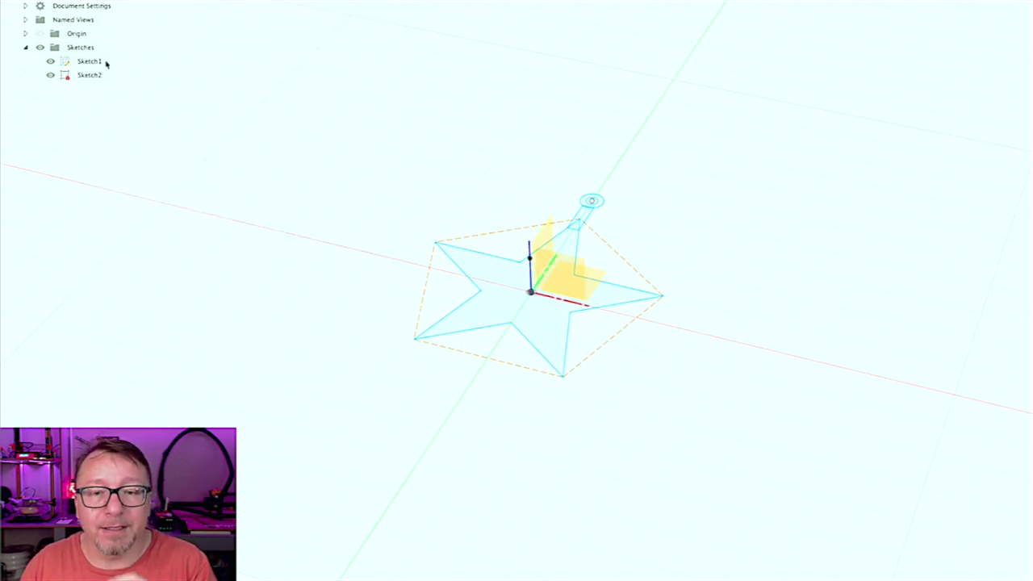
click(567, 327)
scroll(582, 260, up, 5)
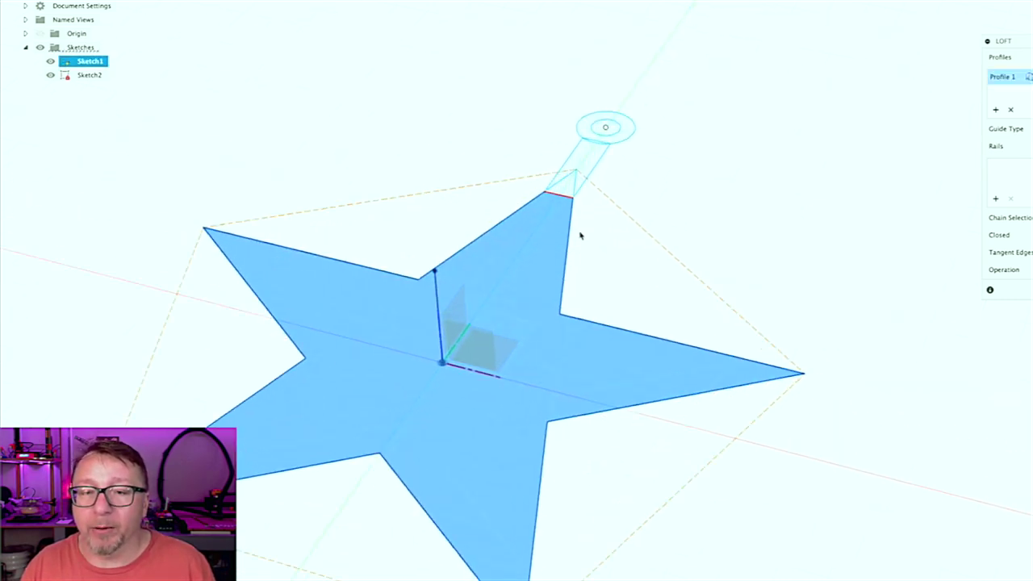
click(576, 187)
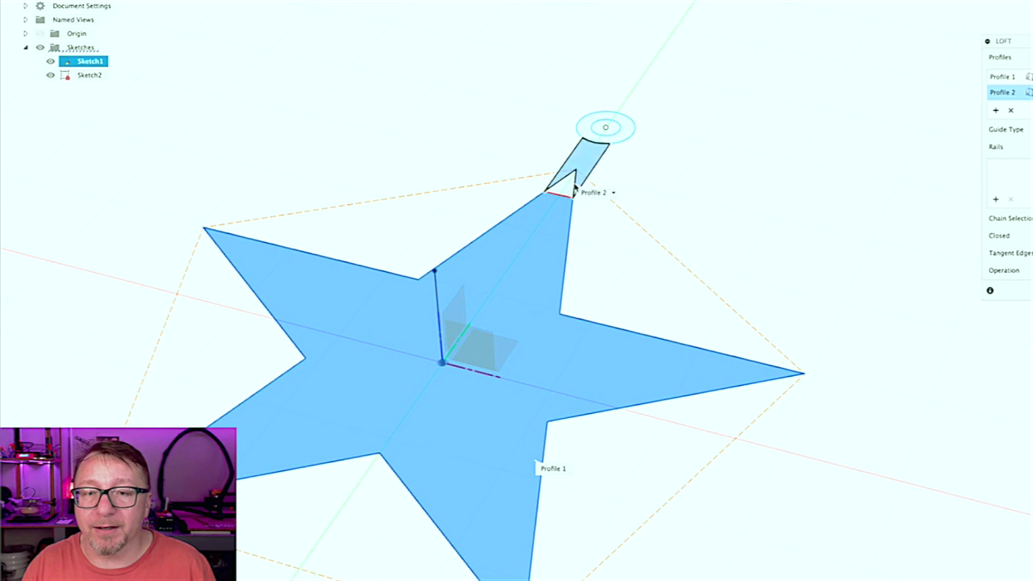
click(578, 178)
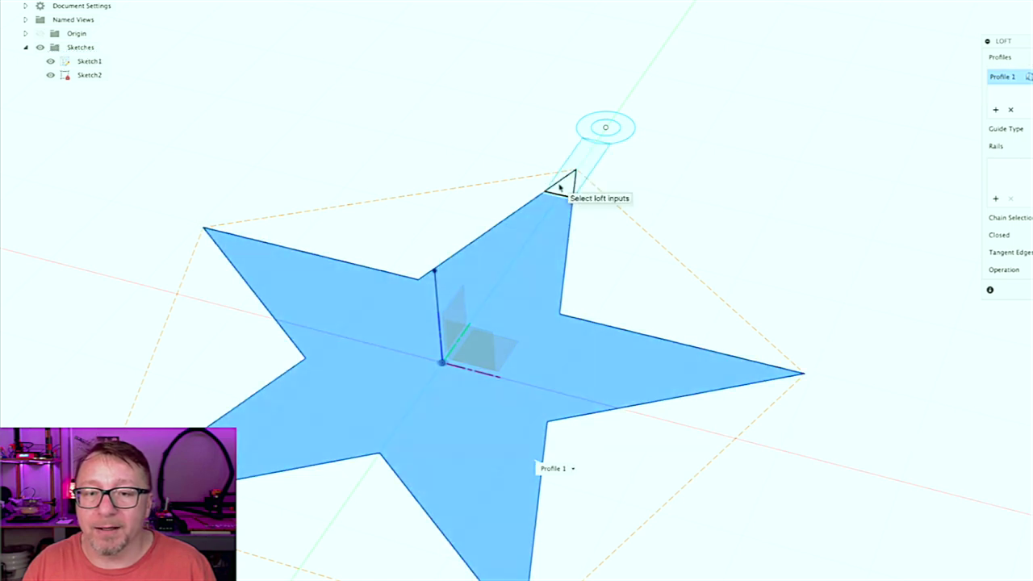
click(560, 187)
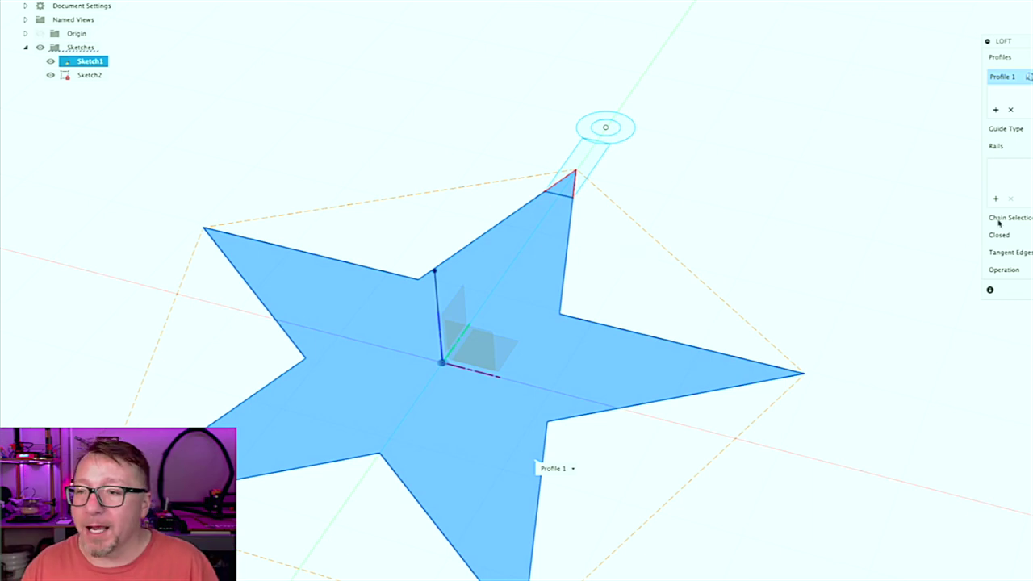
click(436, 271)
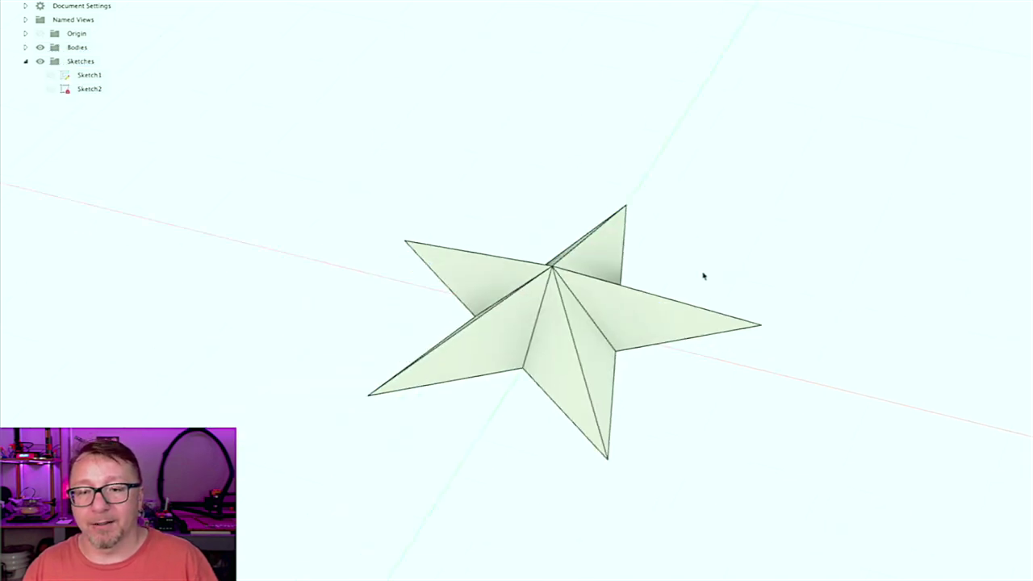
shift+middle_drag(703, 276, 701, 298)
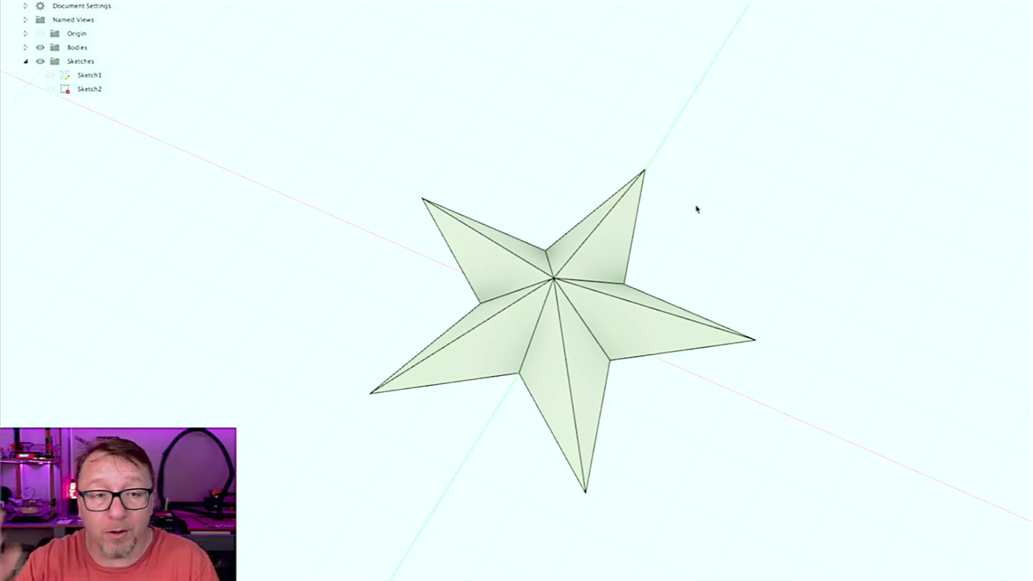
Step: Show Sketch1 and extrude the stem, ring and tip triangle profiles 1 mm
click(50, 74)
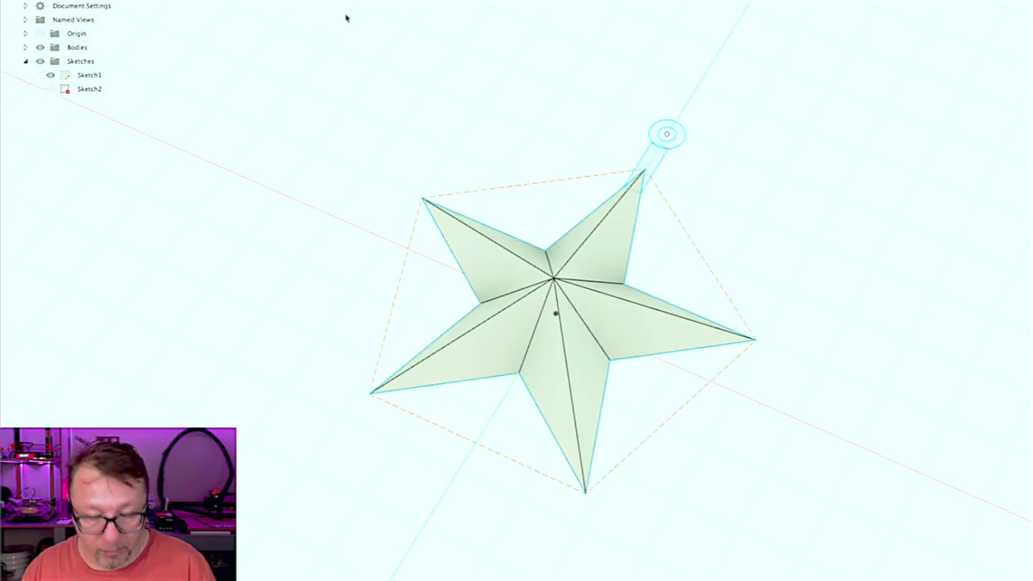
click(662, 166)
key(e)
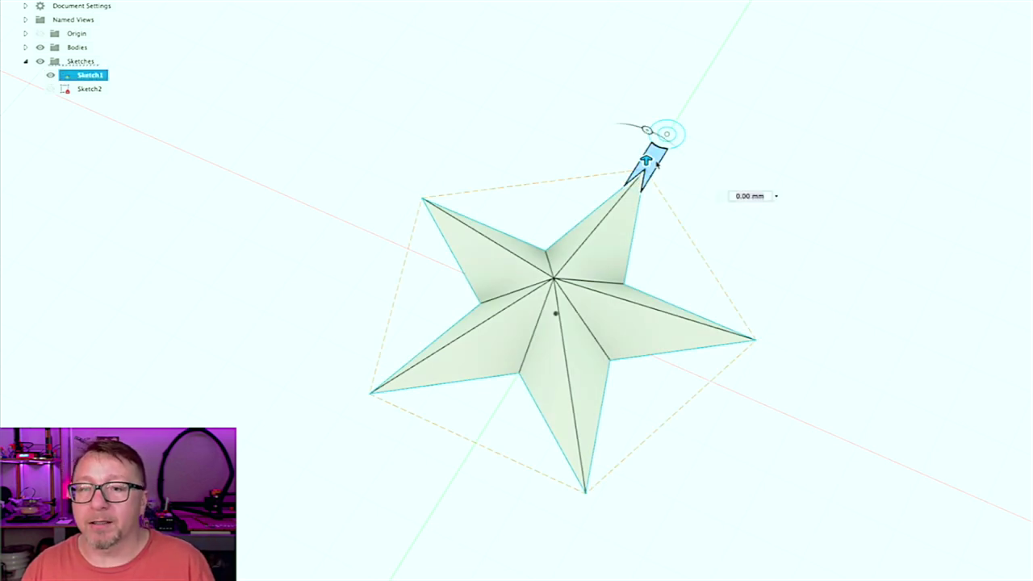
scroll(662, 161, up, 3)
scroll(670, 144, up, 3)
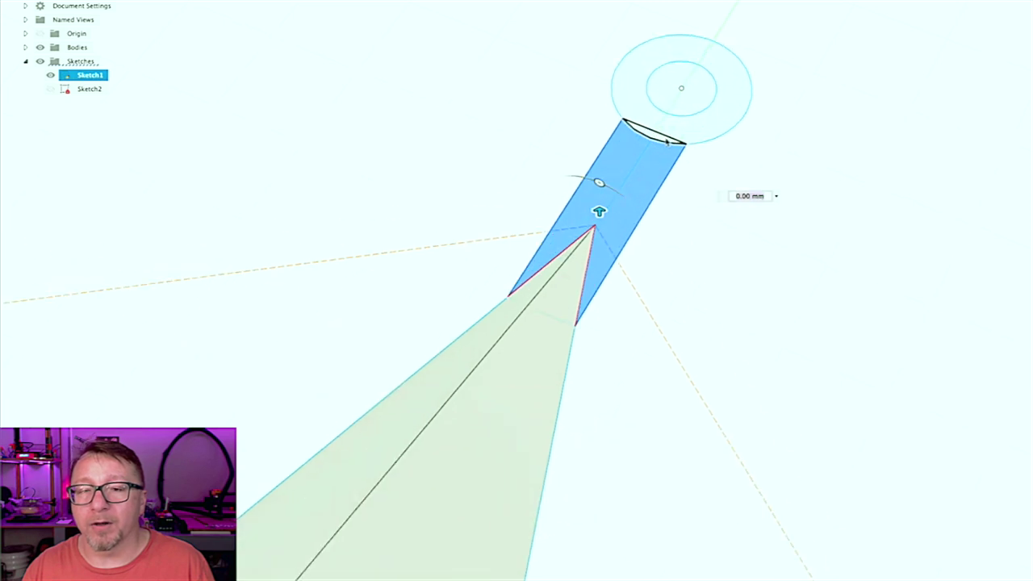
click(666, 137)
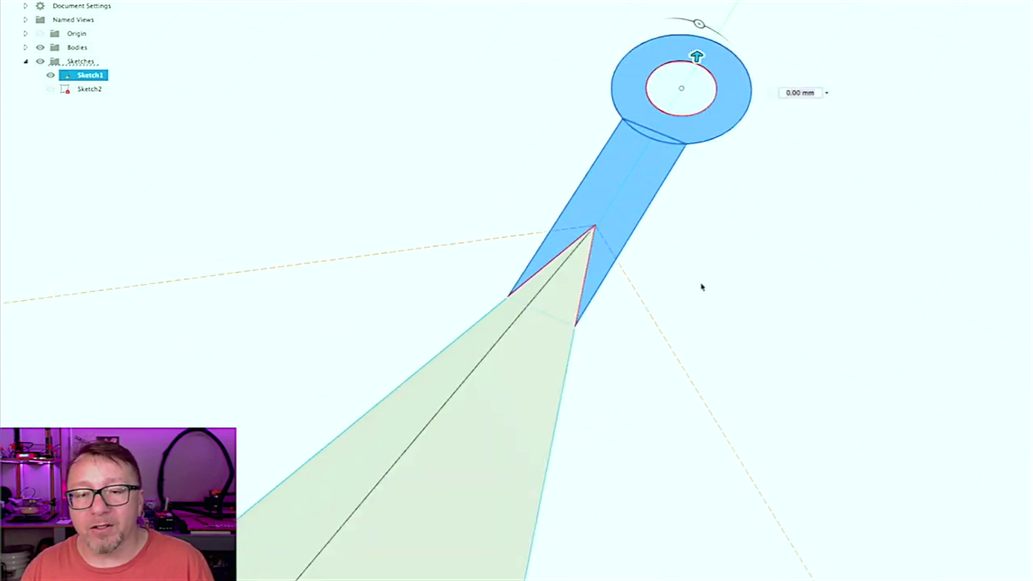
shift+middle_drag(701, 286, 670, 154)
click(585, 353)
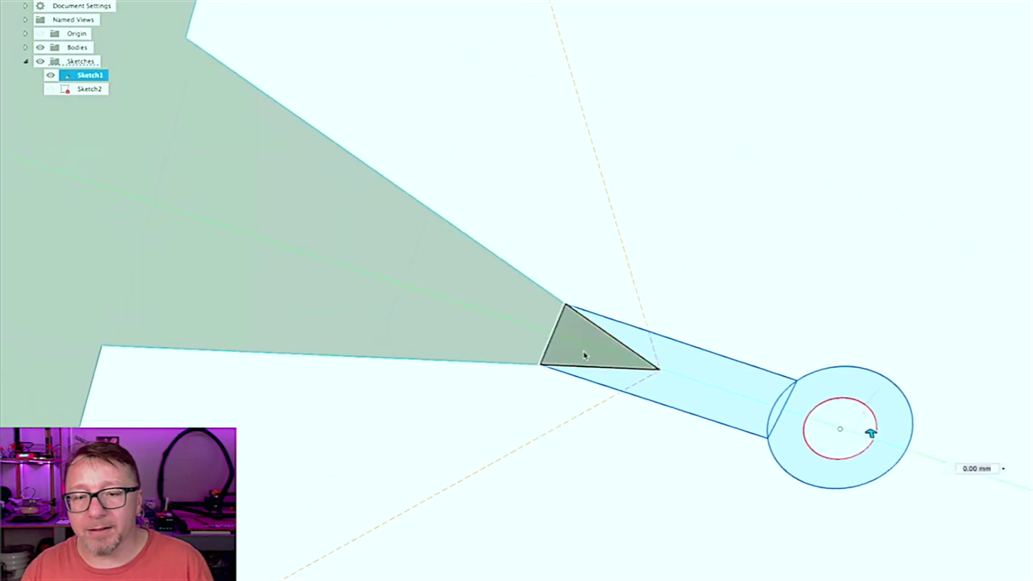
shift+middle_drag(652, 279, 682, 377)
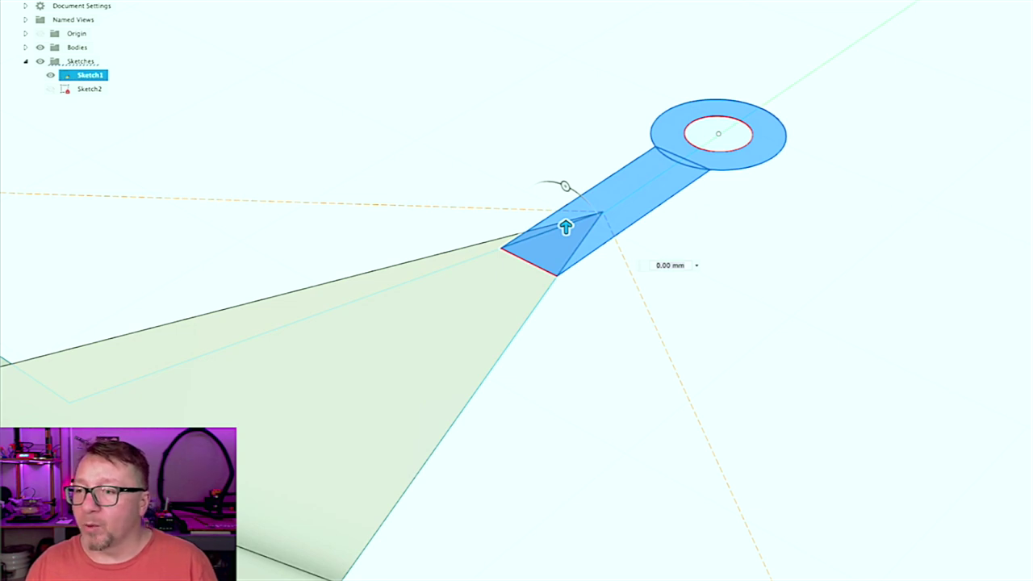
drag(565, 227, 566, 207)
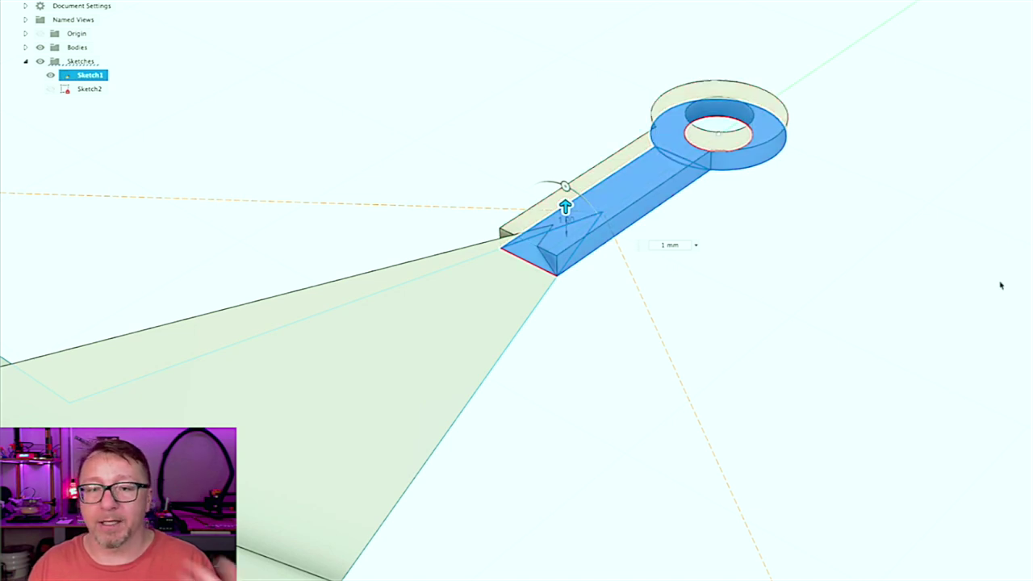
key(Return)
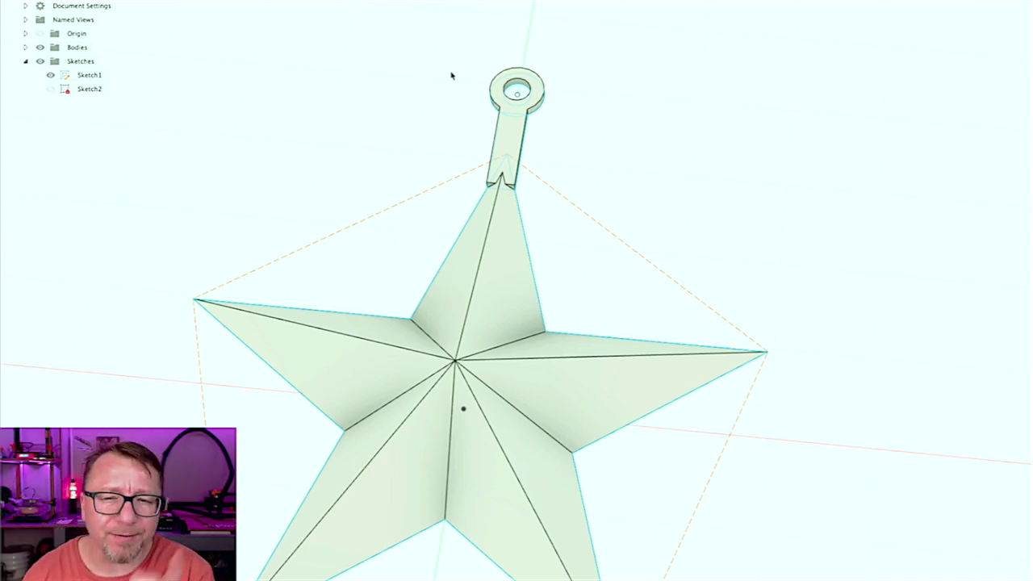
Step: Press-pull the two faces at the stem's base 3 mm down into the star
scroll(502, 189, up, 10)
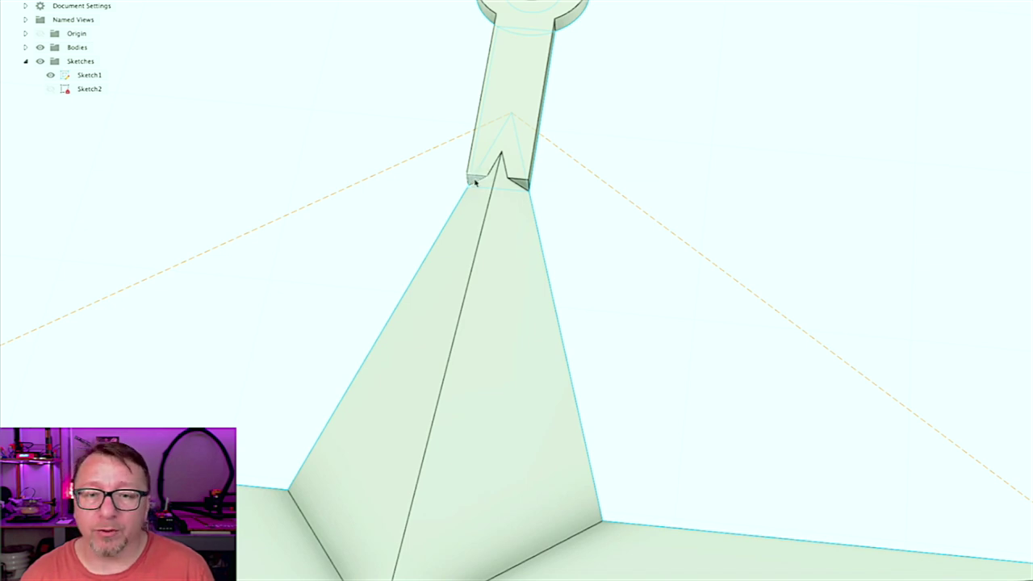
click(480, 178)
click(523, 188)
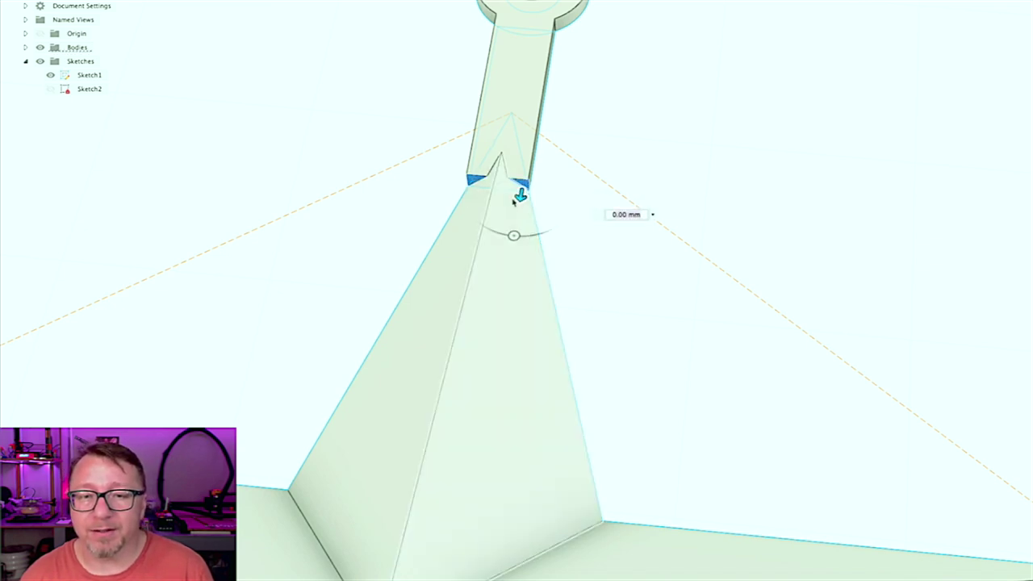
drag(519, 193, 514, 231)
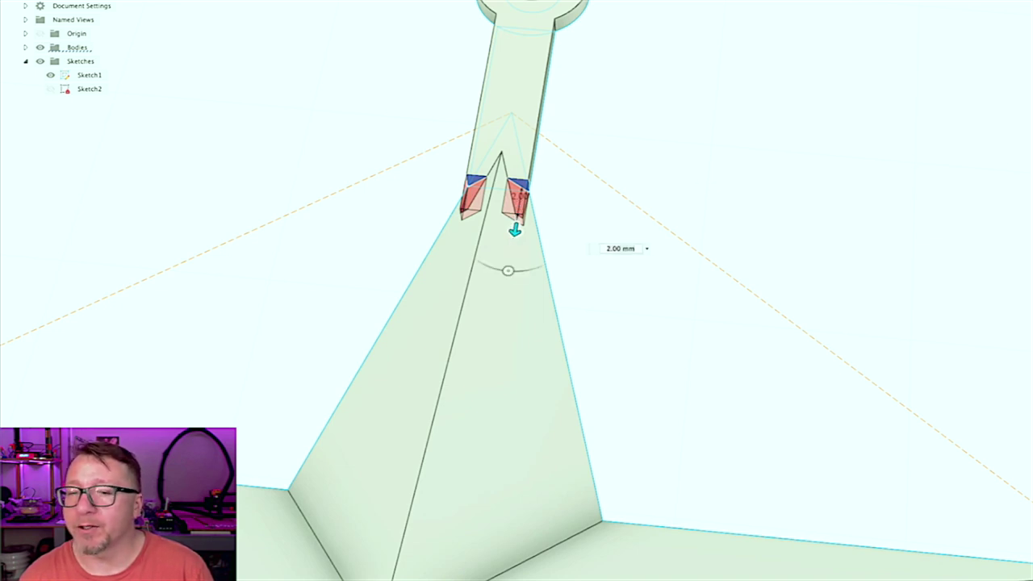
drag(529, 234, 512, 249)
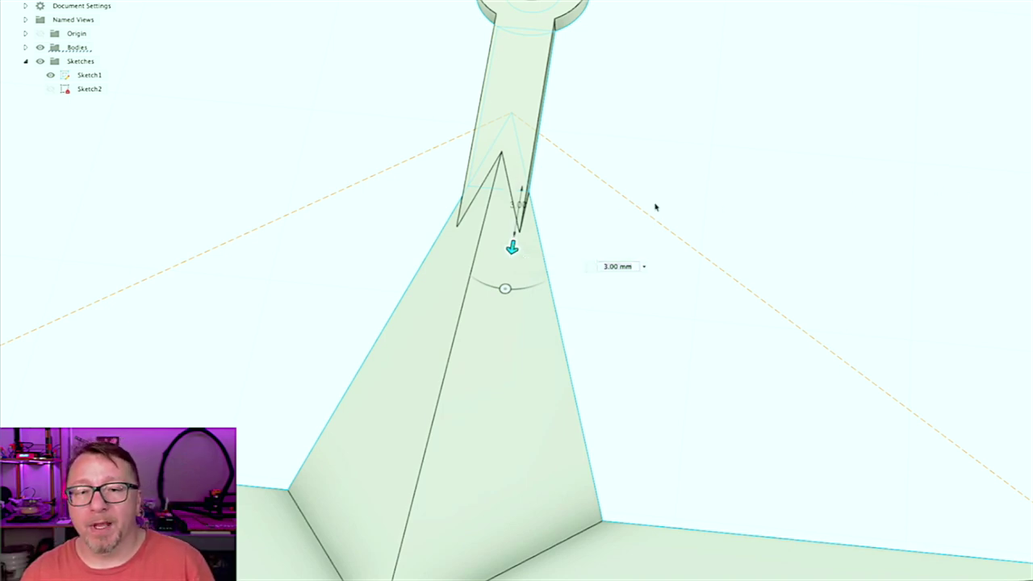
key(Return)
scroll(655, 207, down, 3)
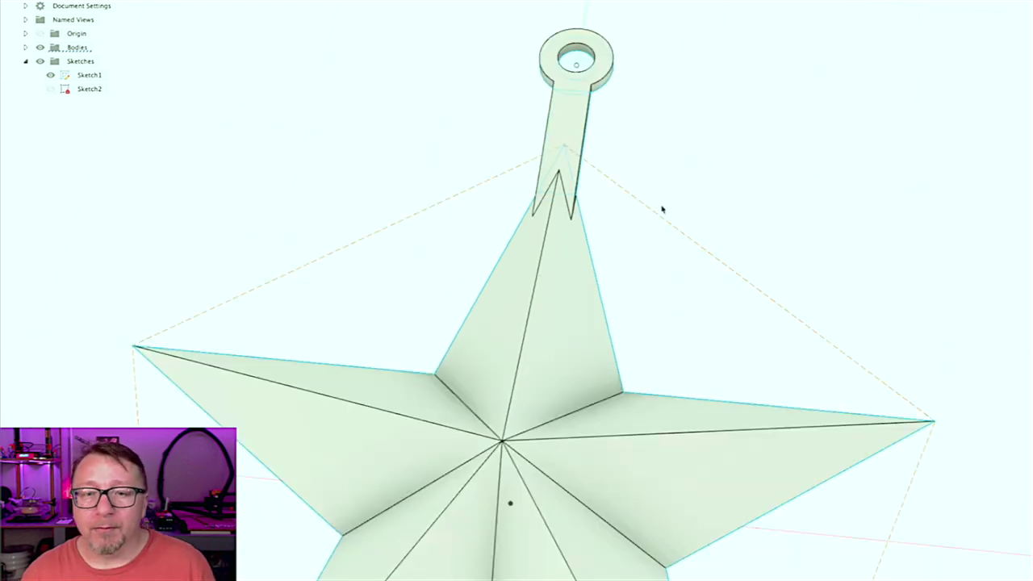
click(315, 76)
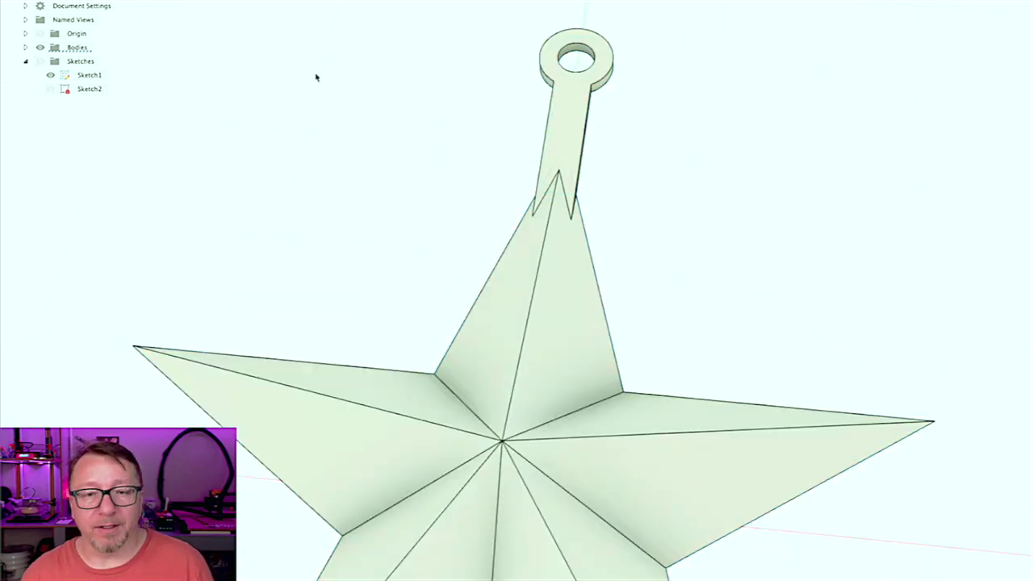
shift+middle_drag(760, 218, 769, 270)
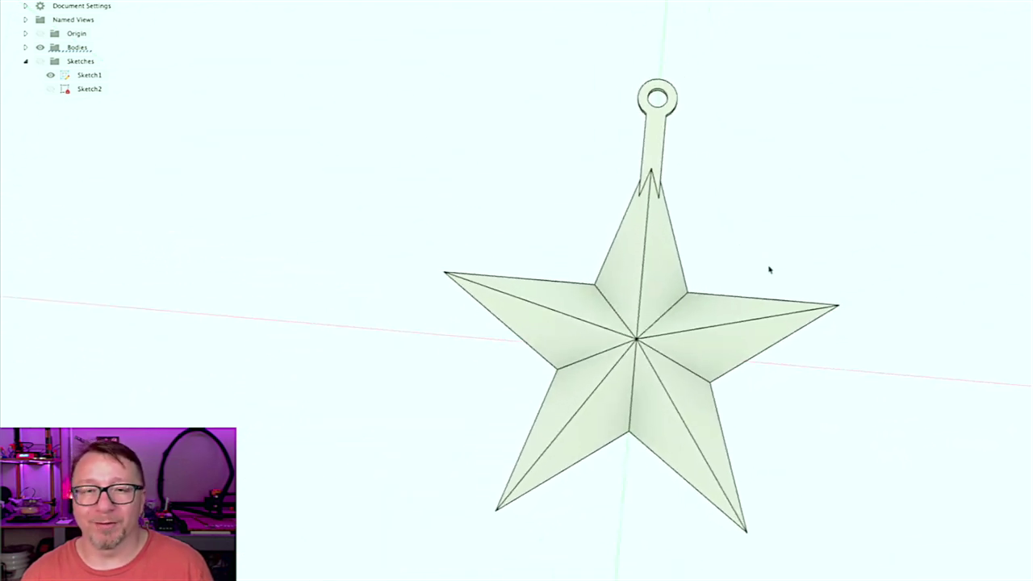